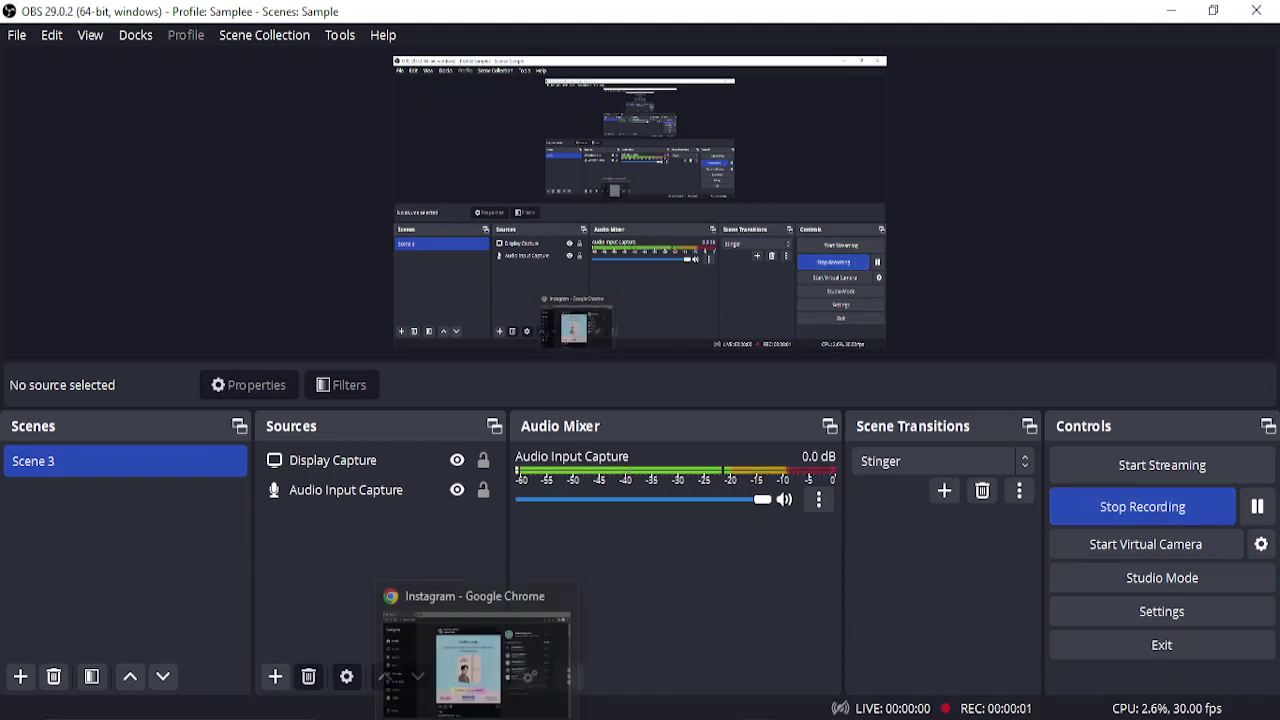
Bring the Chrome window showing the Instagram home feed in front of OBS.
click(475, 665)
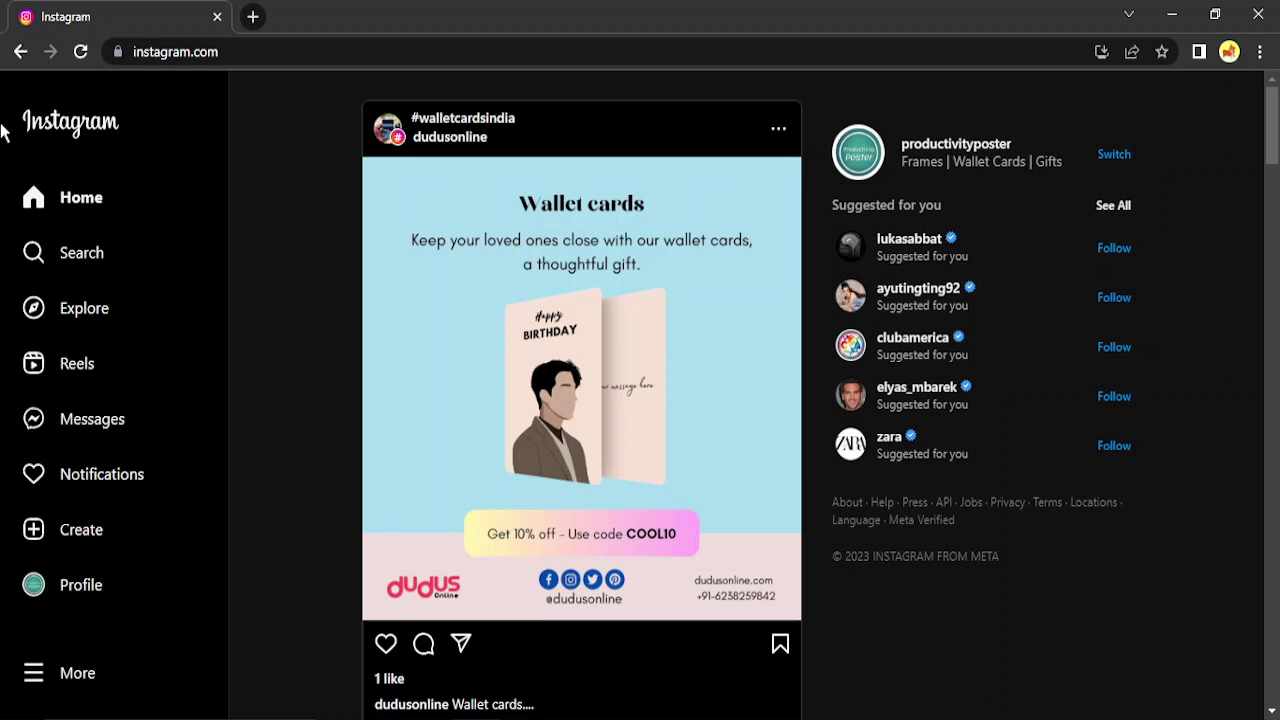
click(90, 530)
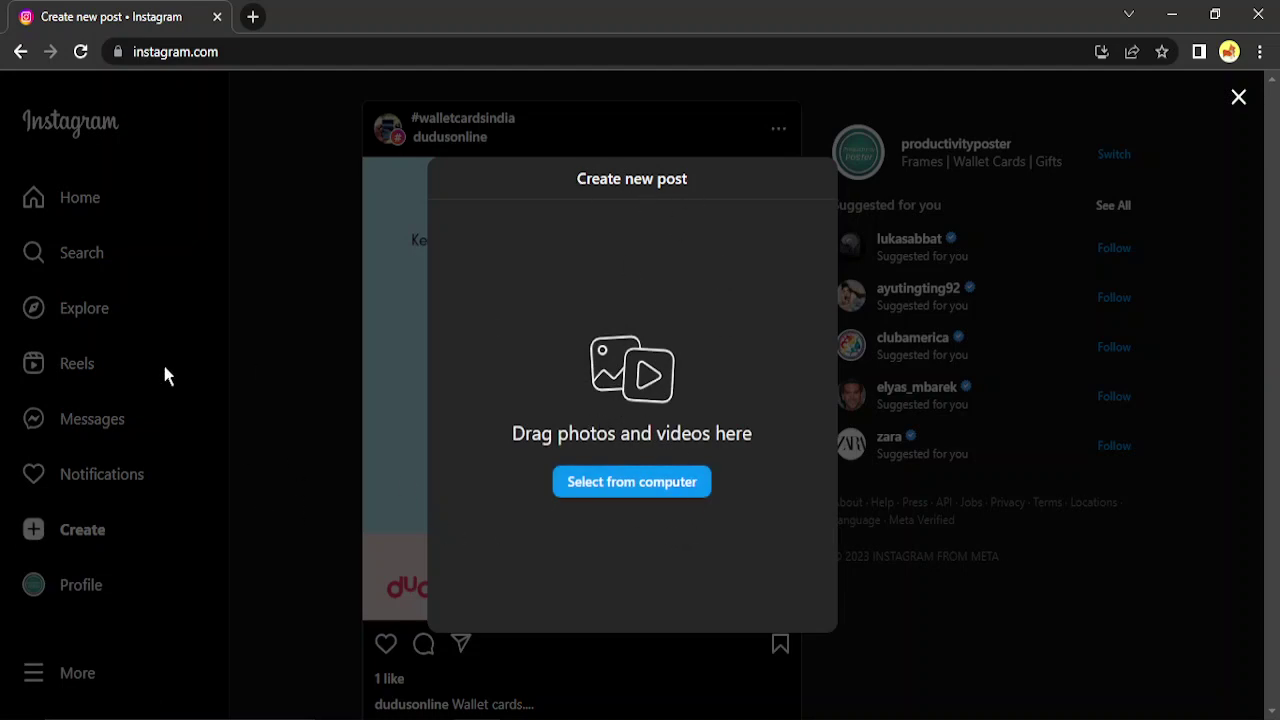
click(305, 362)
scroll(189, 606, down, 4)
scroll(250, 580, up, 3)
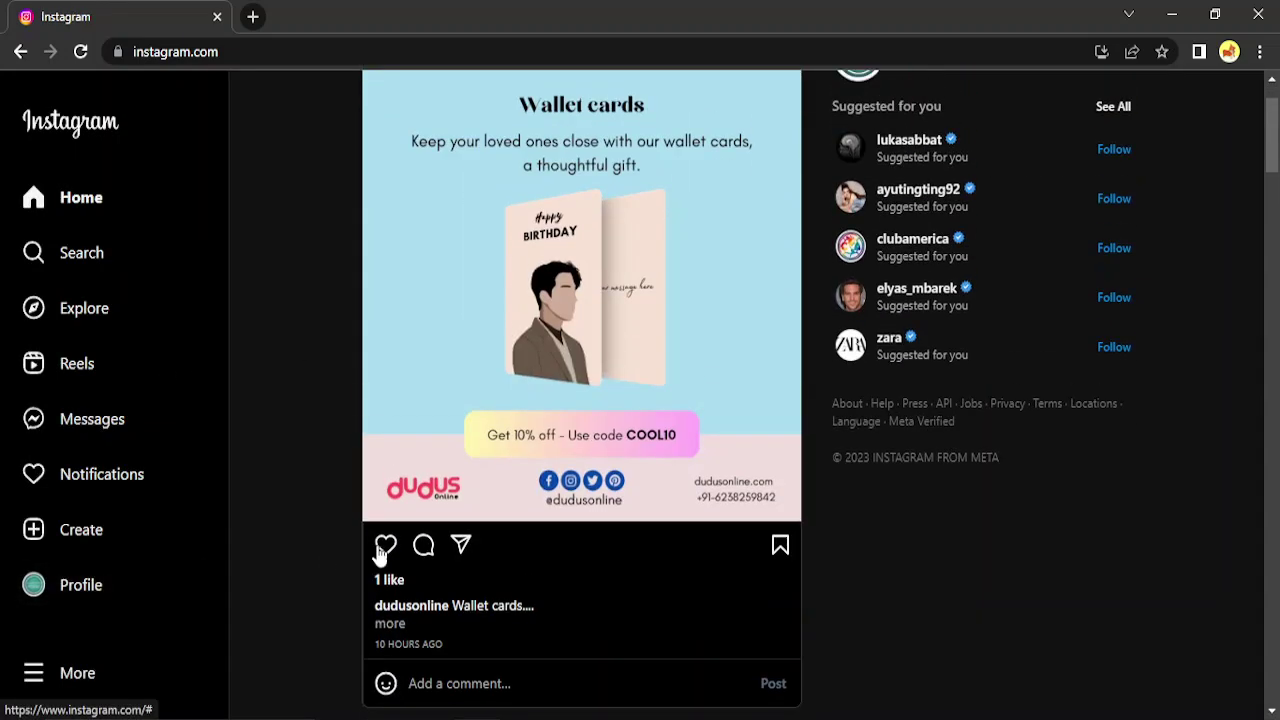
scroll(441, 523, up, 1)
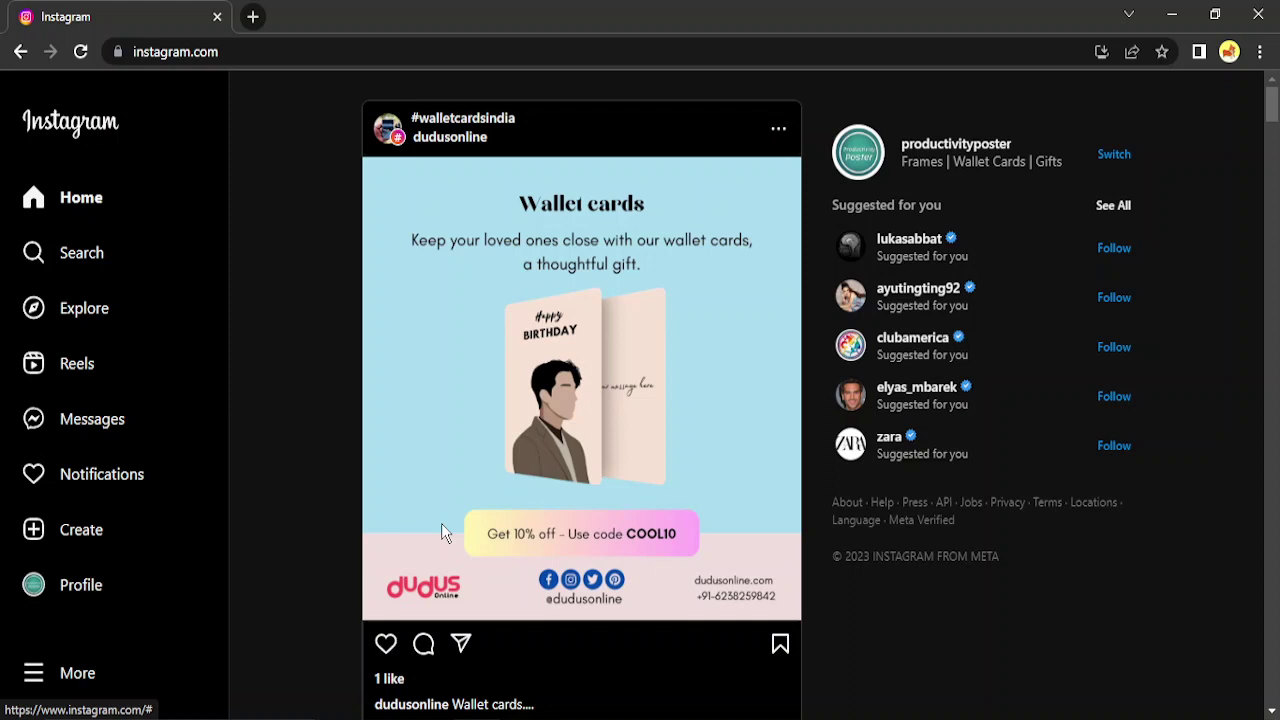
Emulate an iPhone SE in Chrome developer tools and reload Instagram in mobile layout.
click(1261, 52)
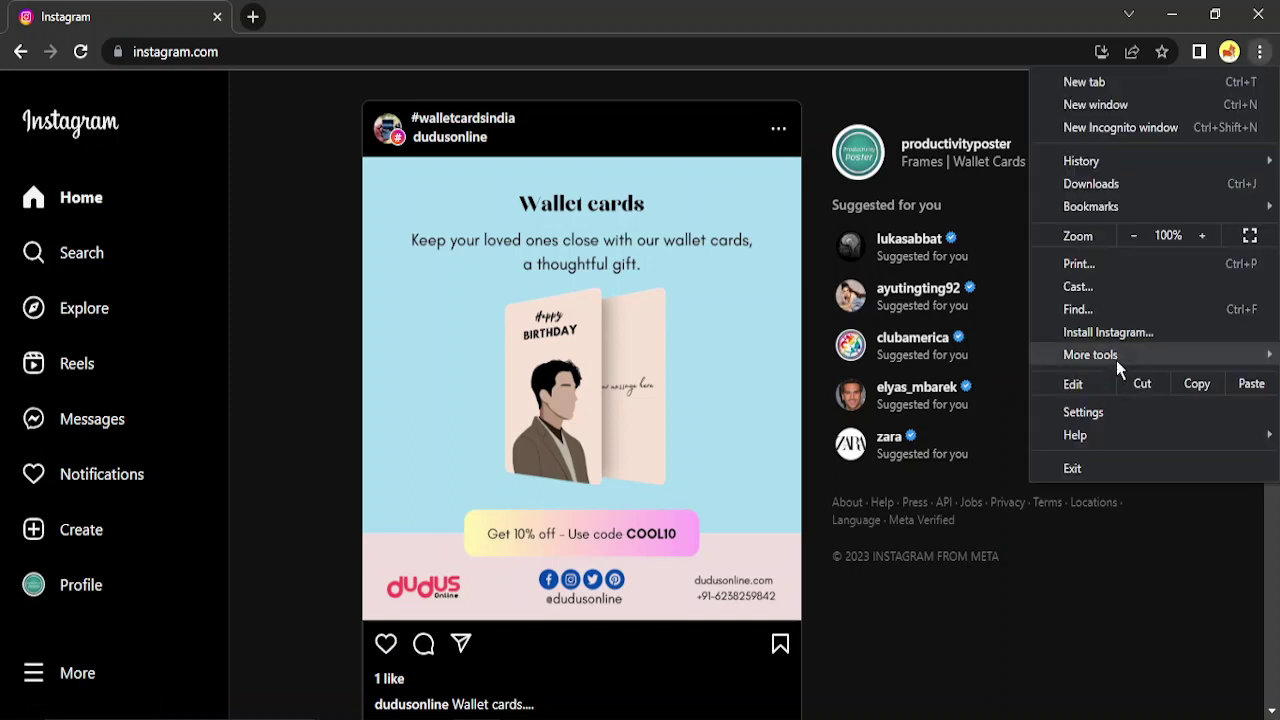
mouse_move(1090, 355)
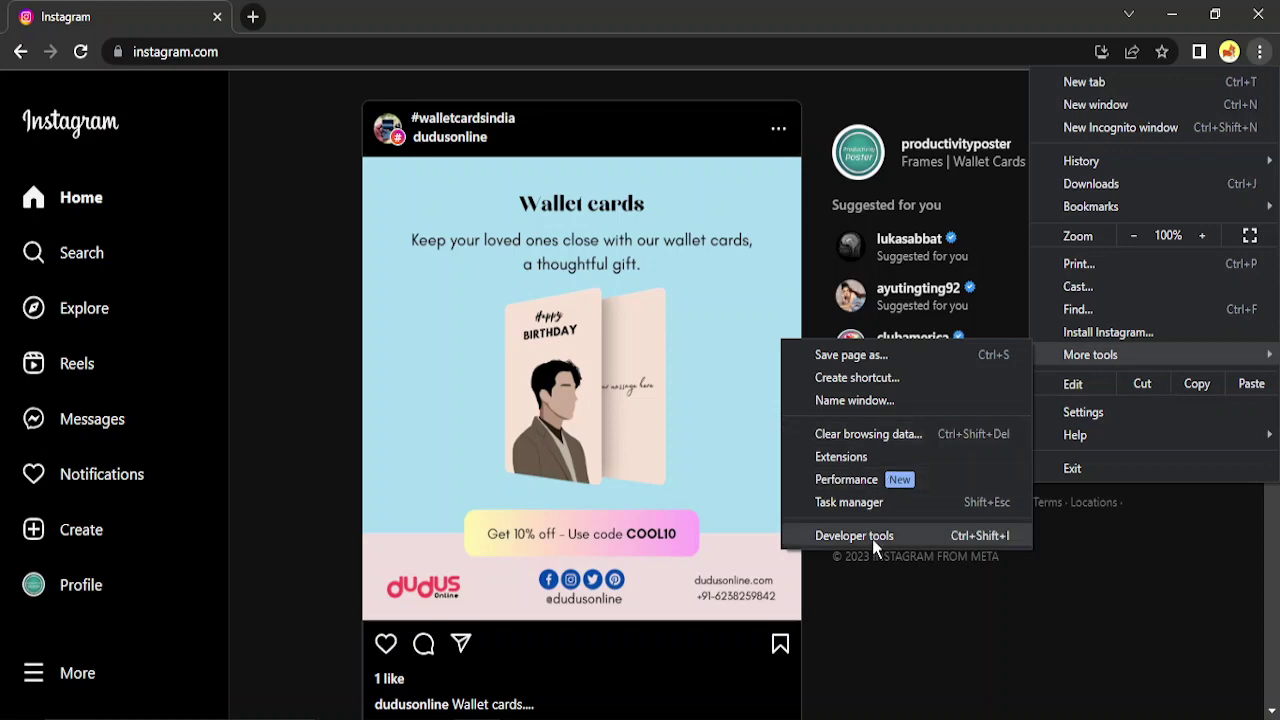
click(995, 539)
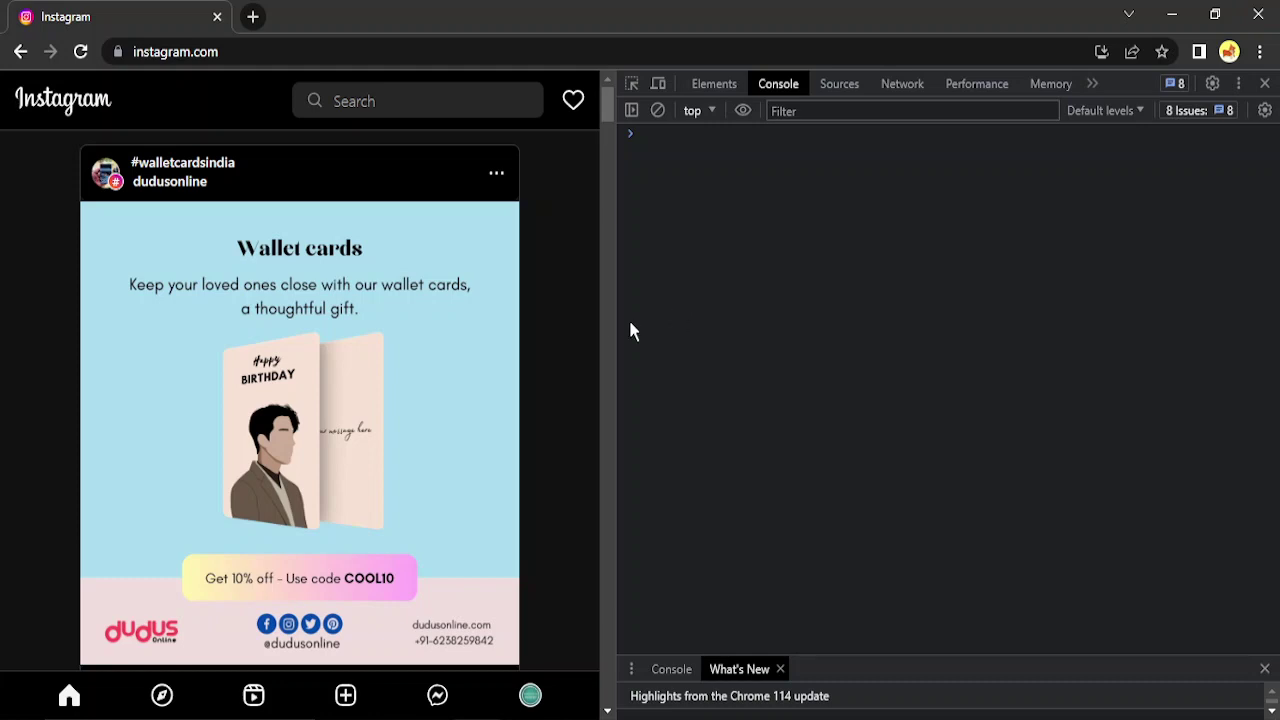
click(660, 88)
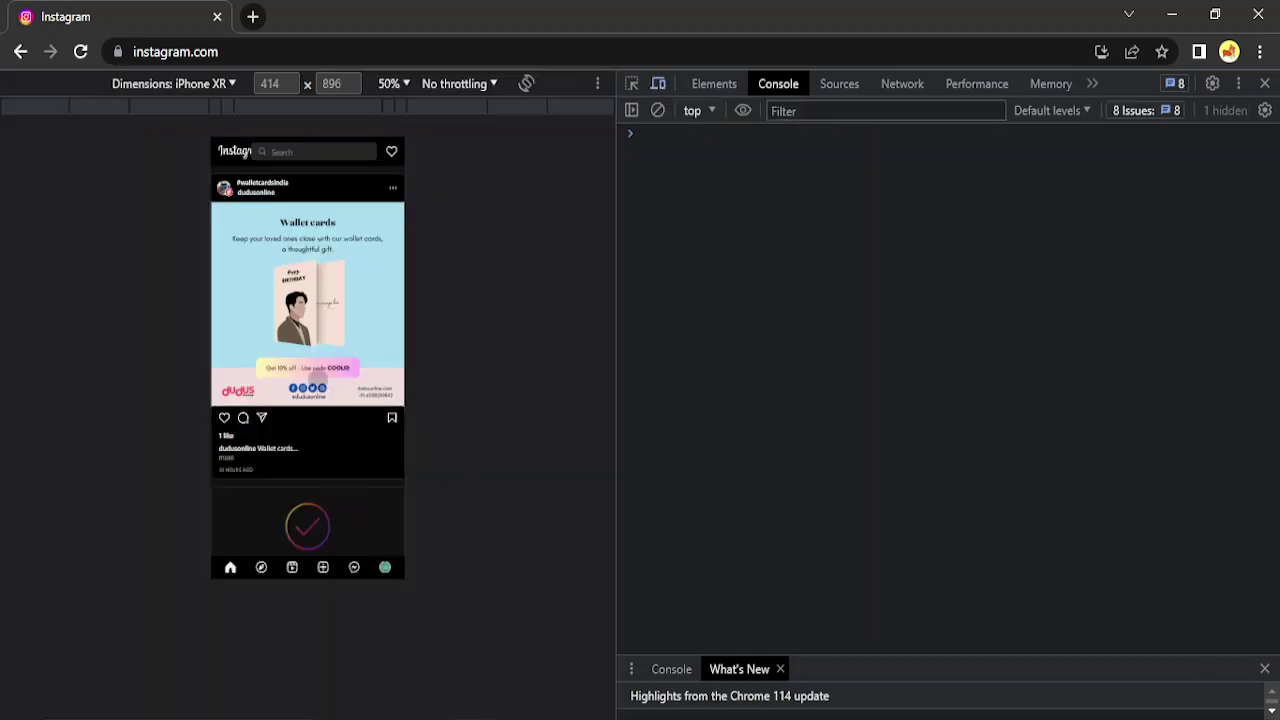
click(76, 55)
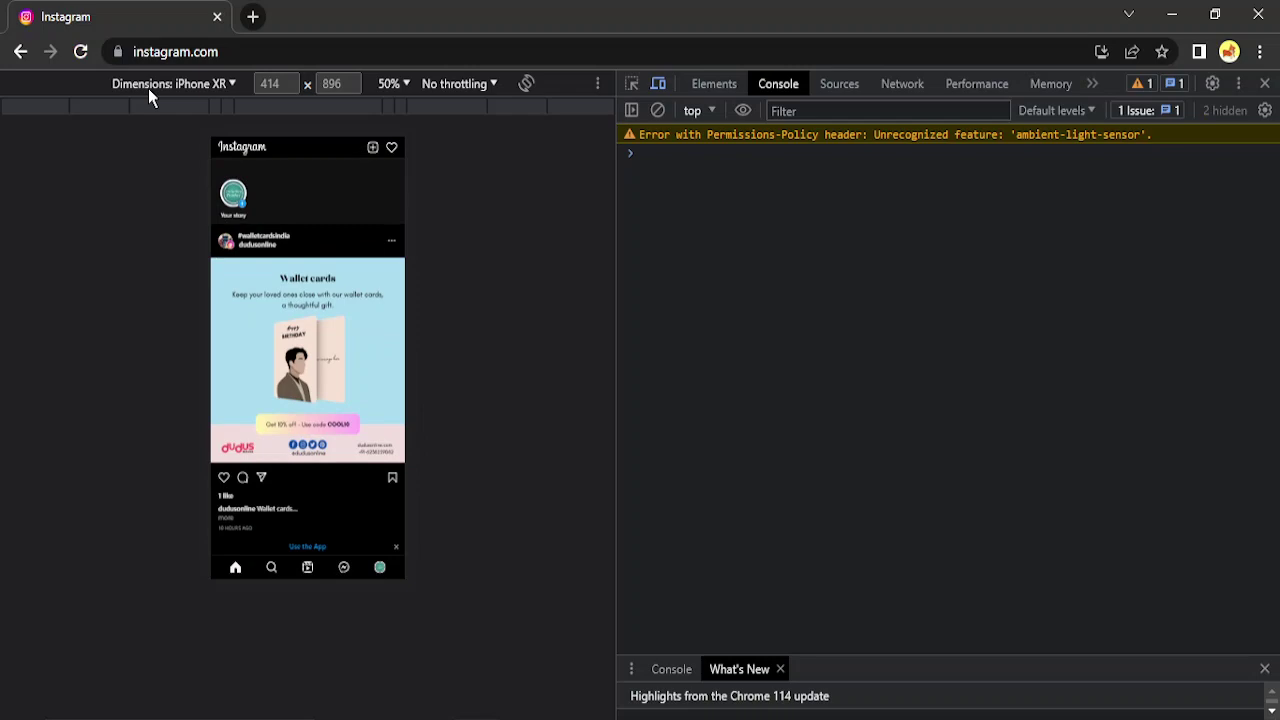
click(224, 83)
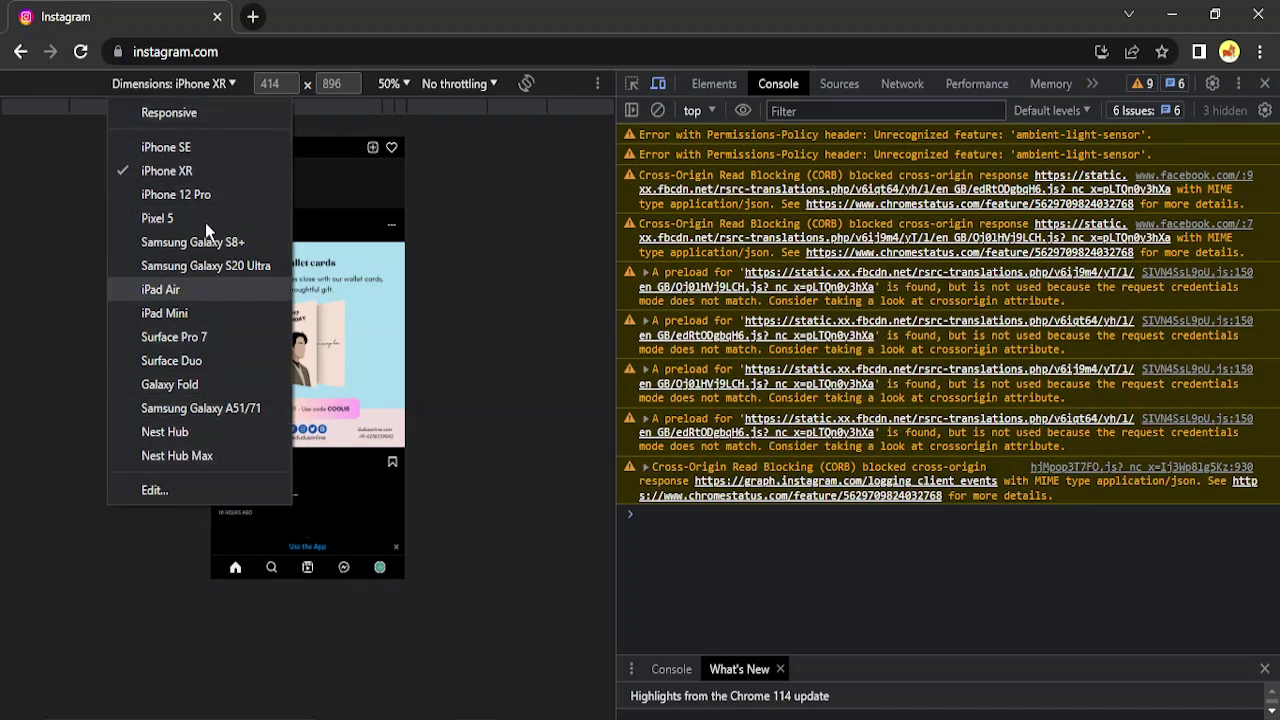
click(197, 147)
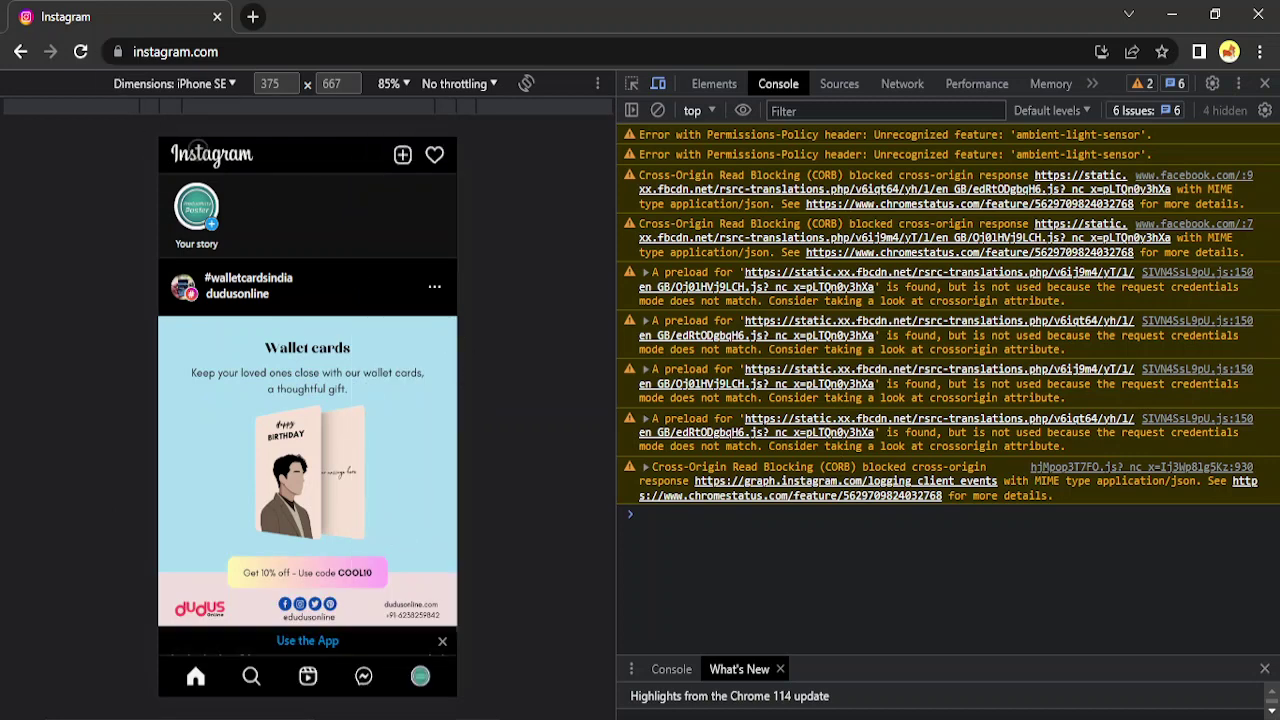
click(81, 52)
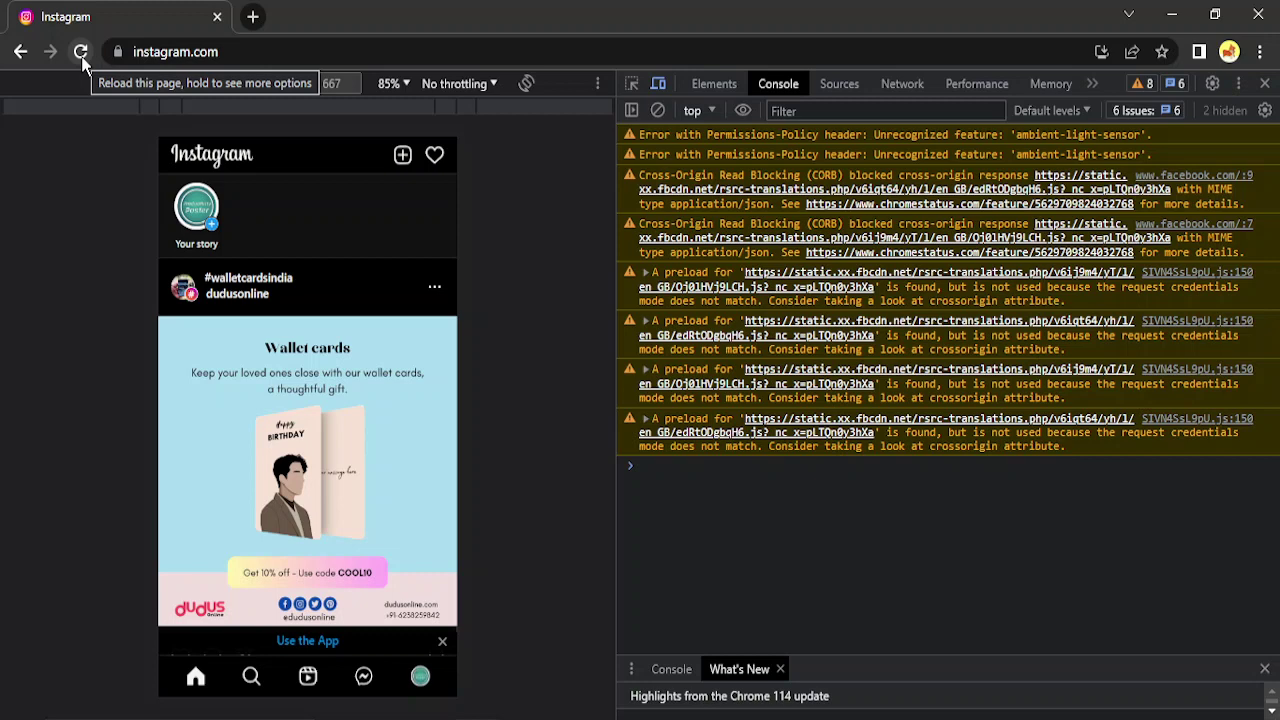
Start a new story using the 'image' file from Downloads as its background.
click(402, 154)
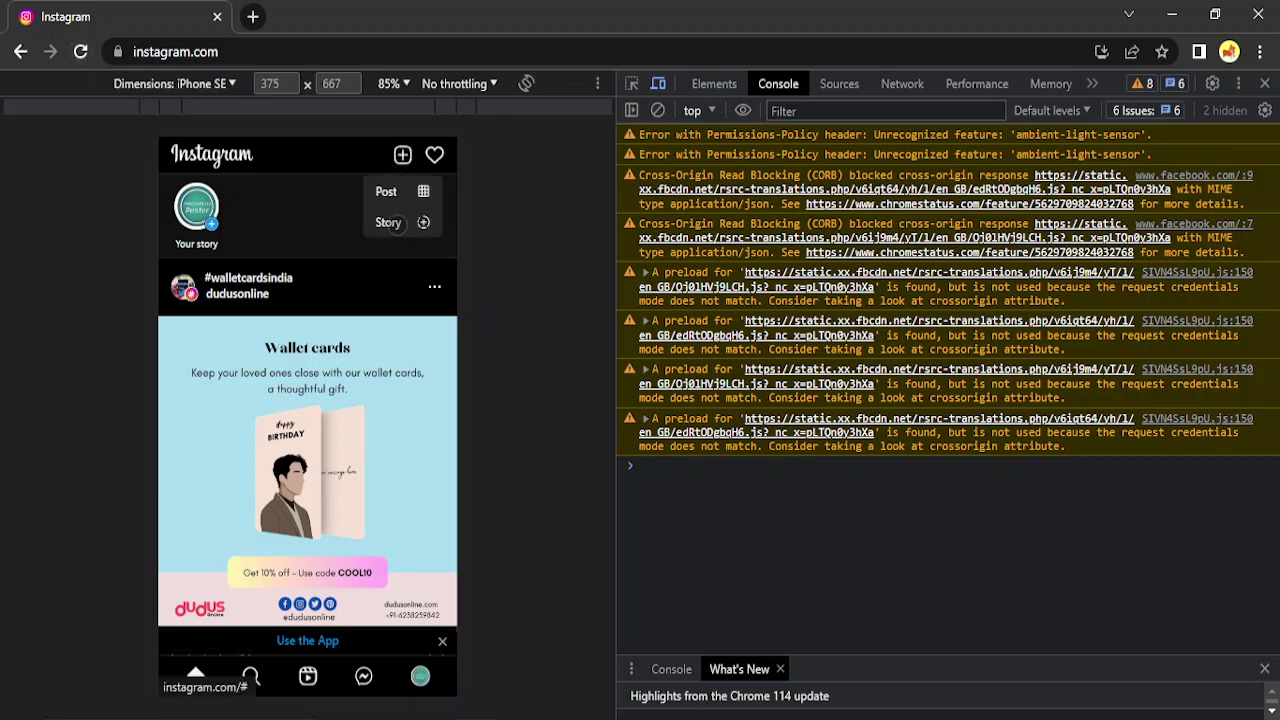
click(398, 222)
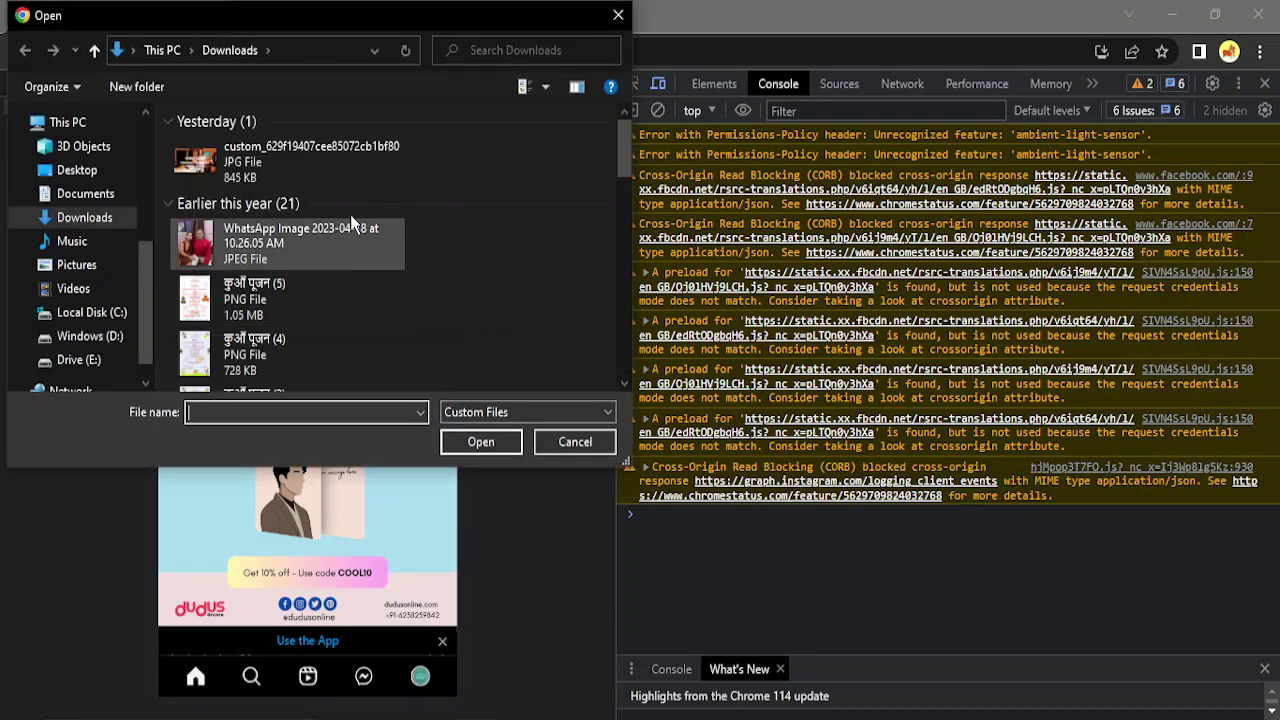
scroll(351, 216, down, 5)
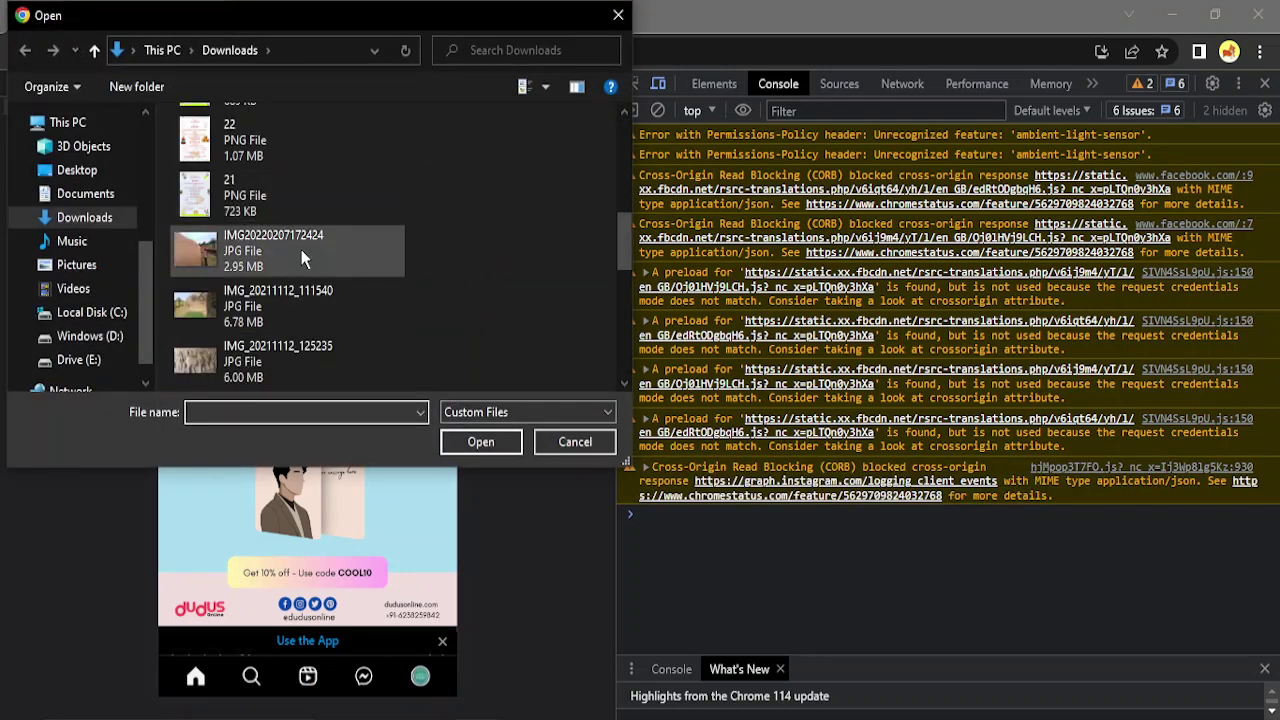
scroll(300, 259, down, 3)
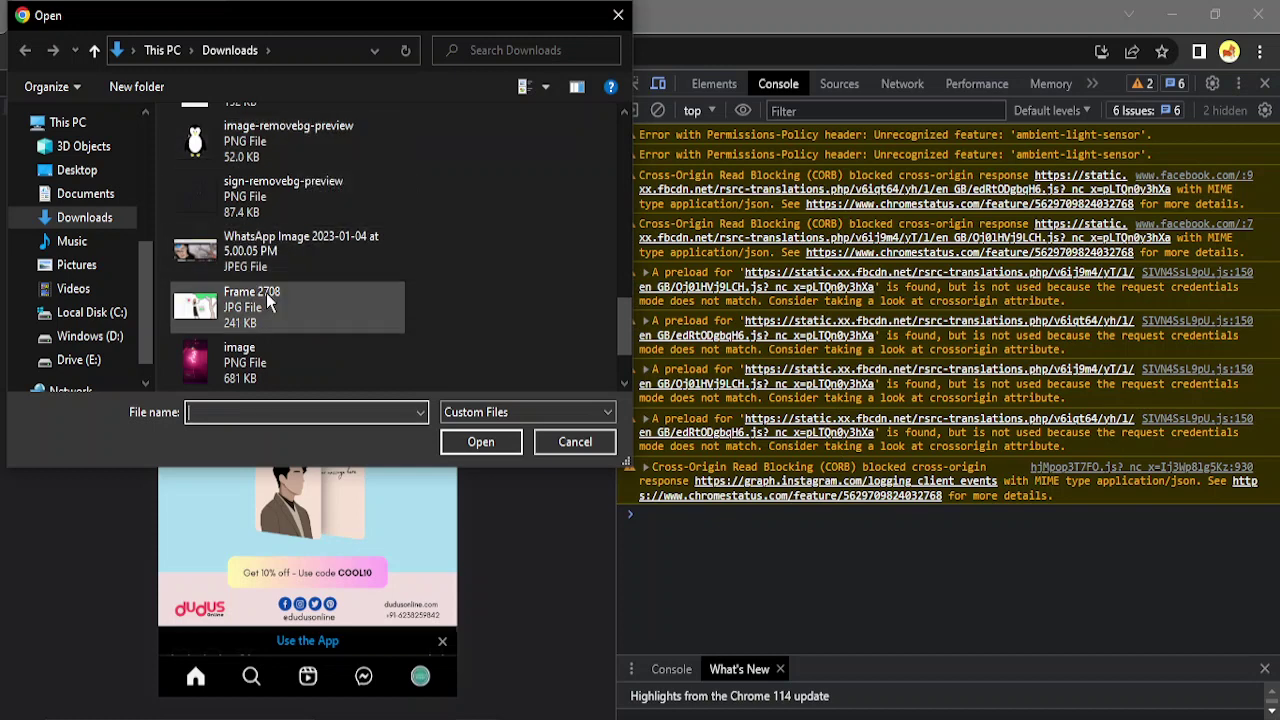
click(254, 346)
click(477, 435)
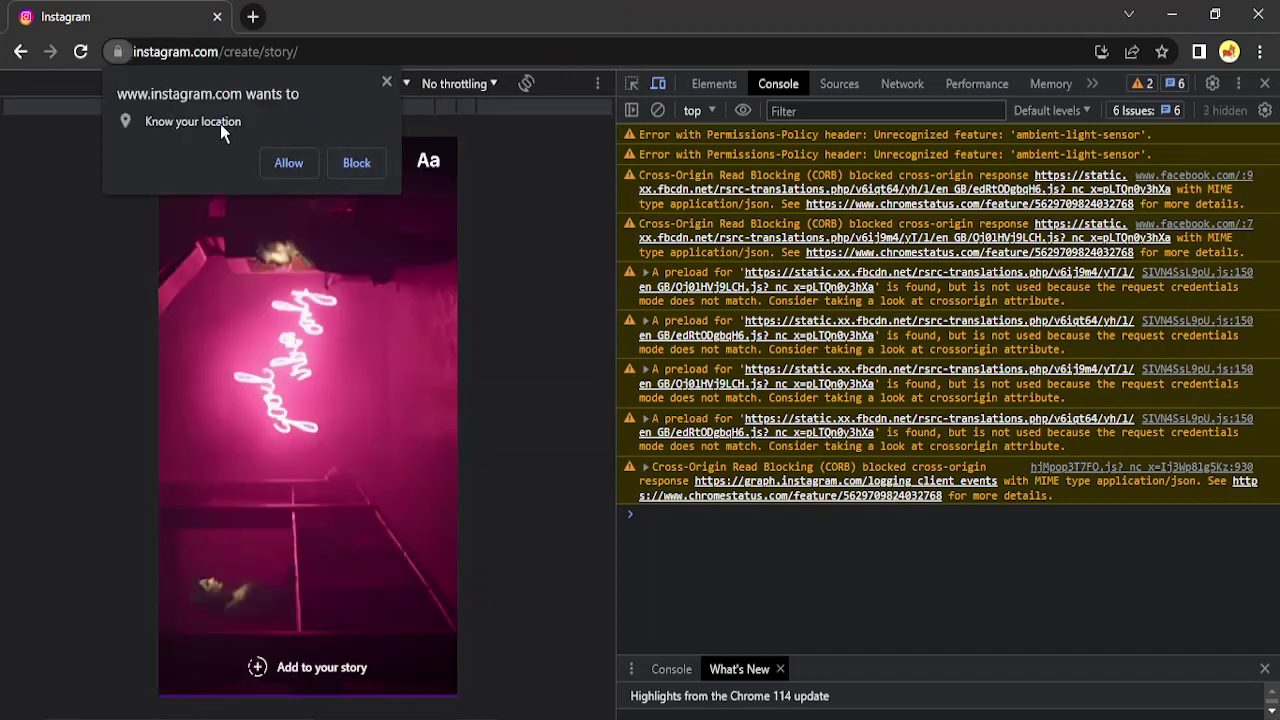
Block location access and place a pink HAPPY BIRTHDAY! sticker low on the story.
click(357, 164)
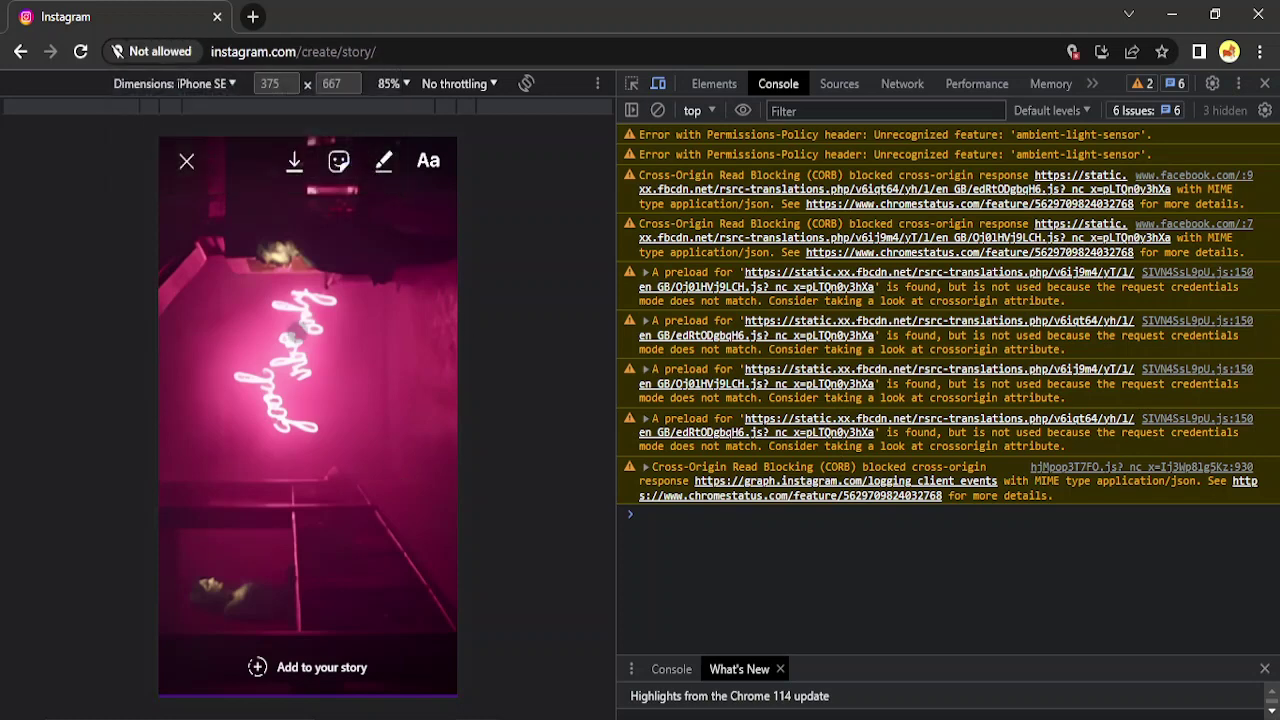
click(346, 164)
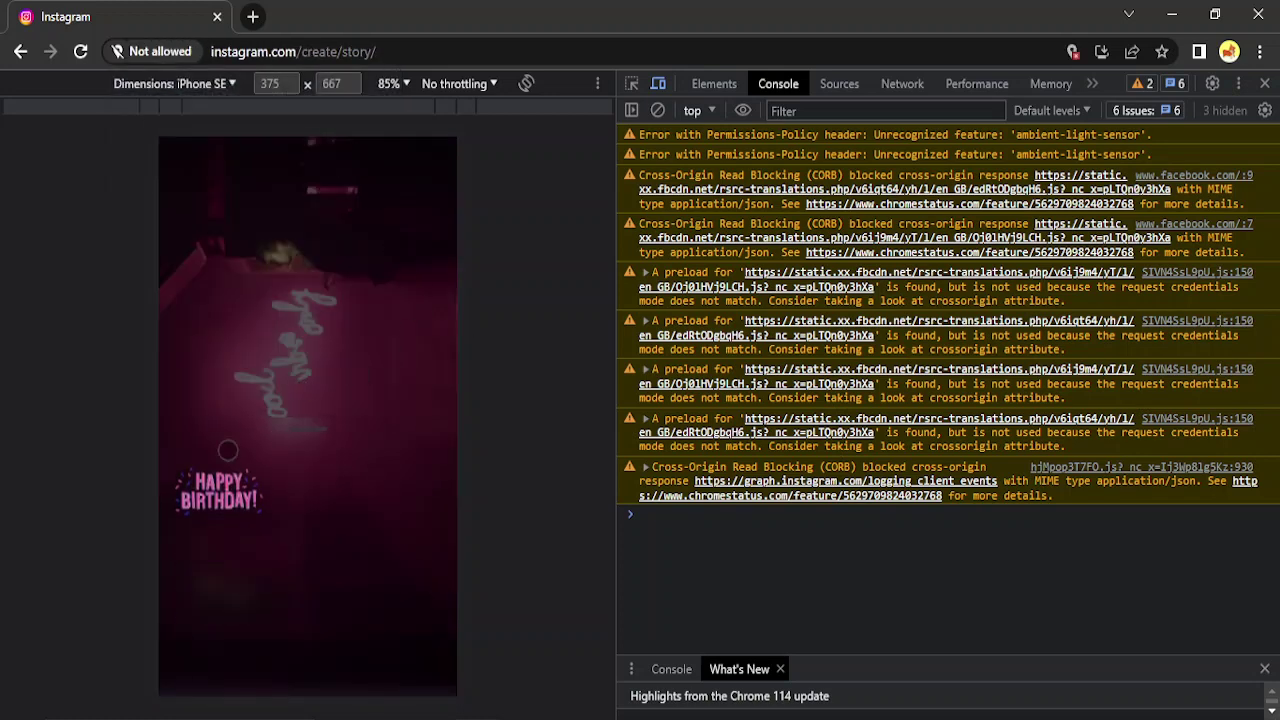
click(240, 495)
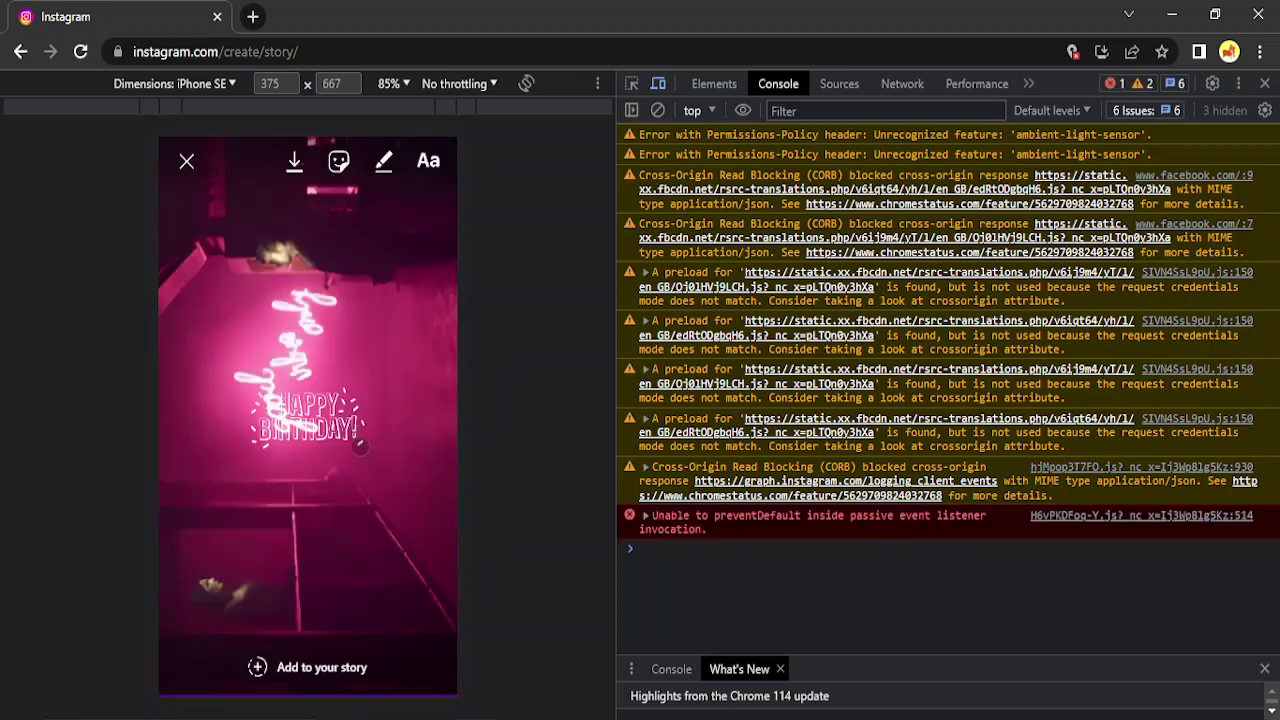
mouse_move(370, 452)
mouse_down()
mouse_move(305, 530)
mouse_move(318, 562)
mouse_up()
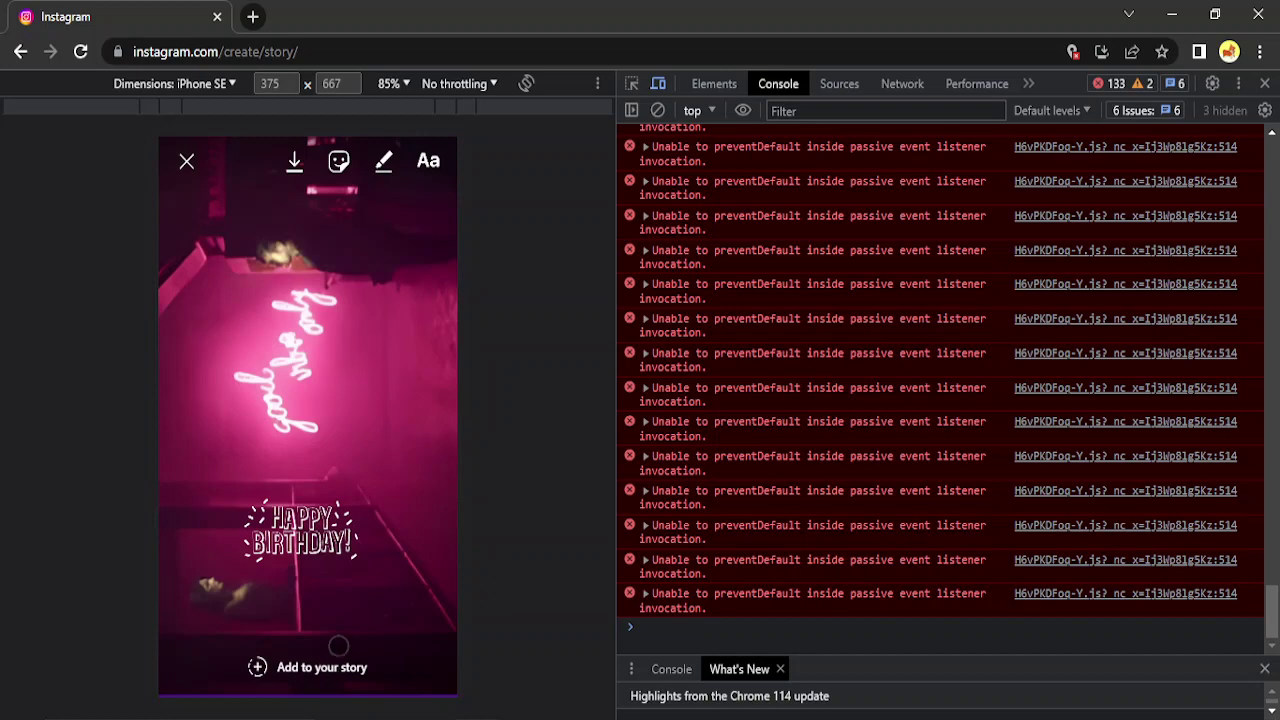
click(336, 520)
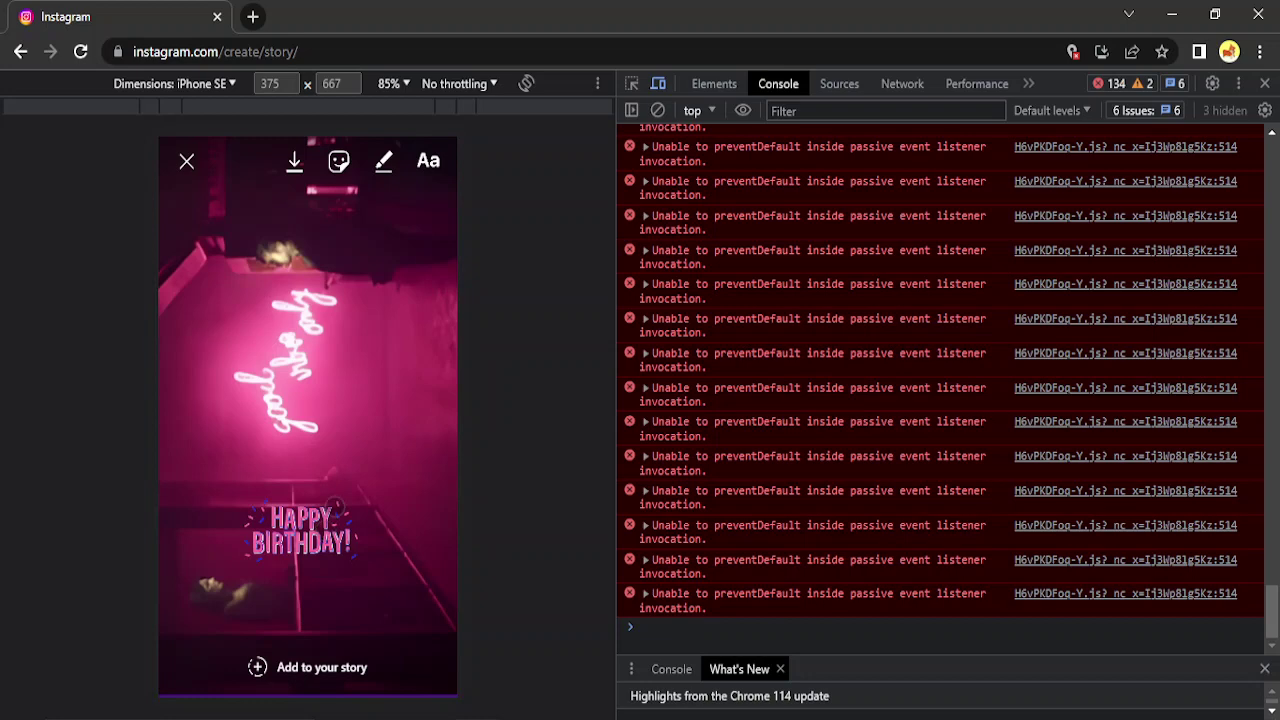
Add the caption 'This is uploaded from Chrome!!!!' to the story.
click(428, 160)
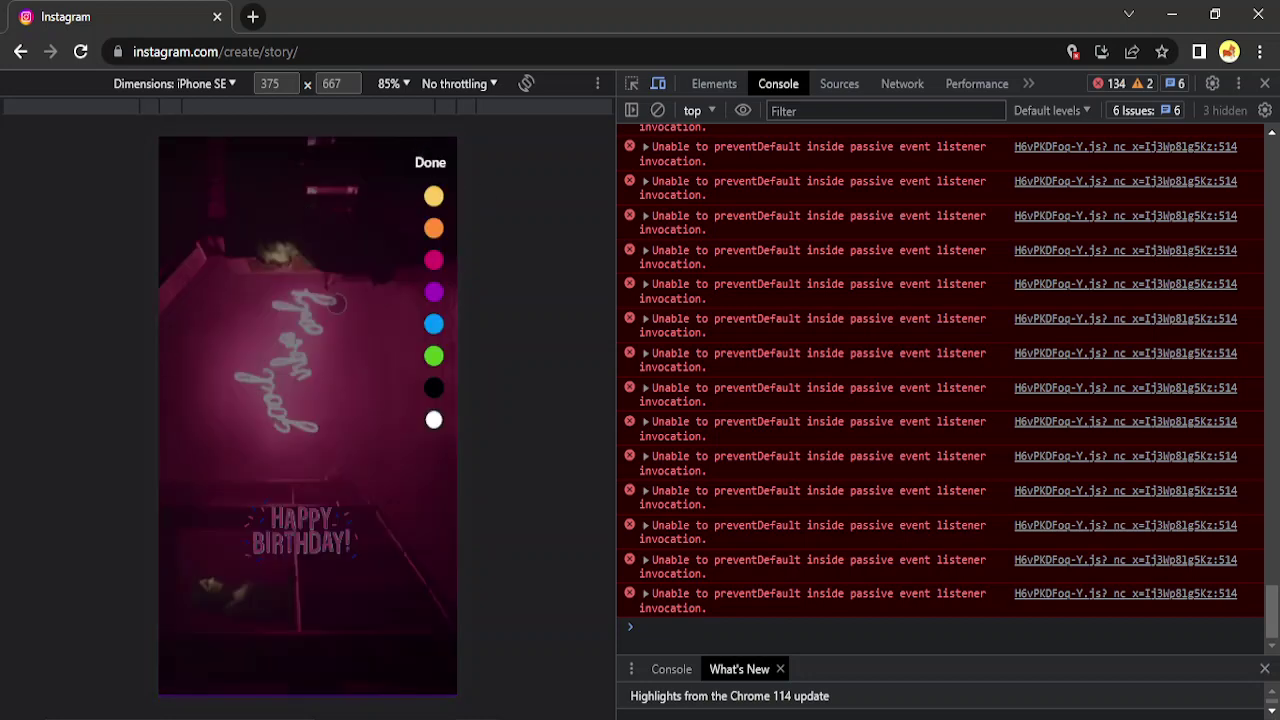
text(T)
text(jo)
key(BackSpace)
key(BackSpace)
text(his)
key(BackSpace)
text(a)
key(BackSpace)
text(s is up)
text(loa)
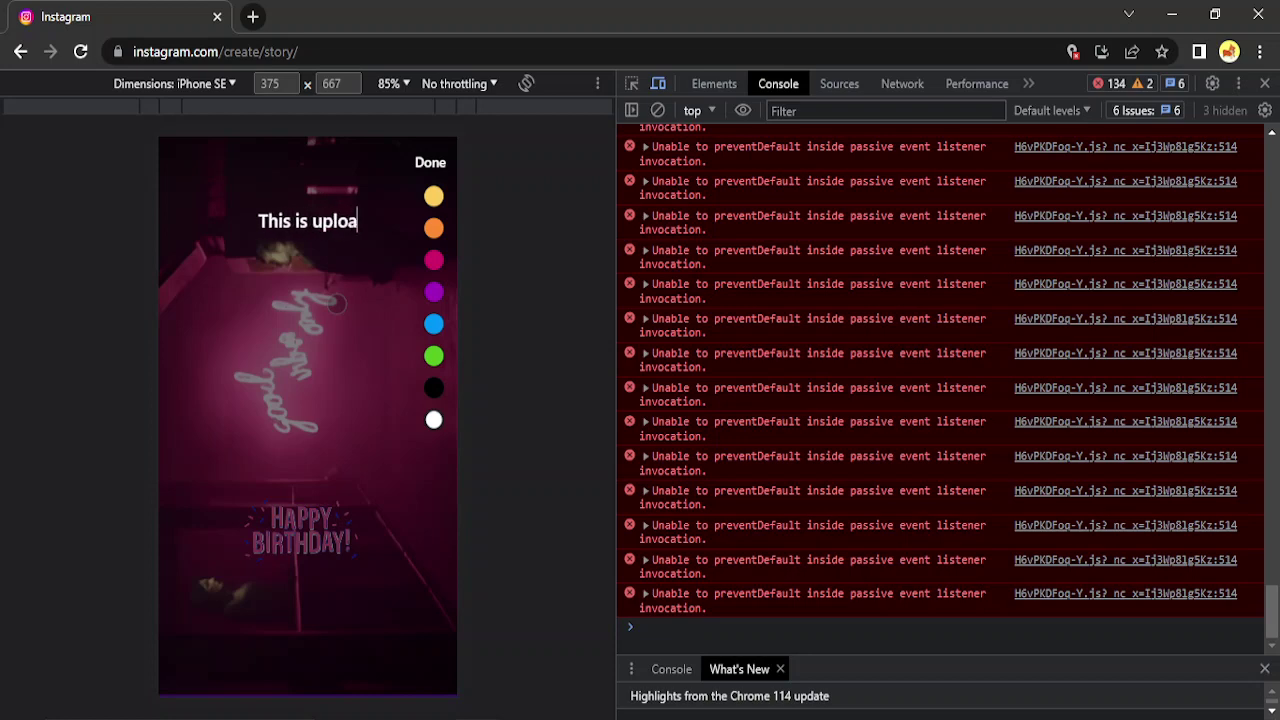
text(ded fro)
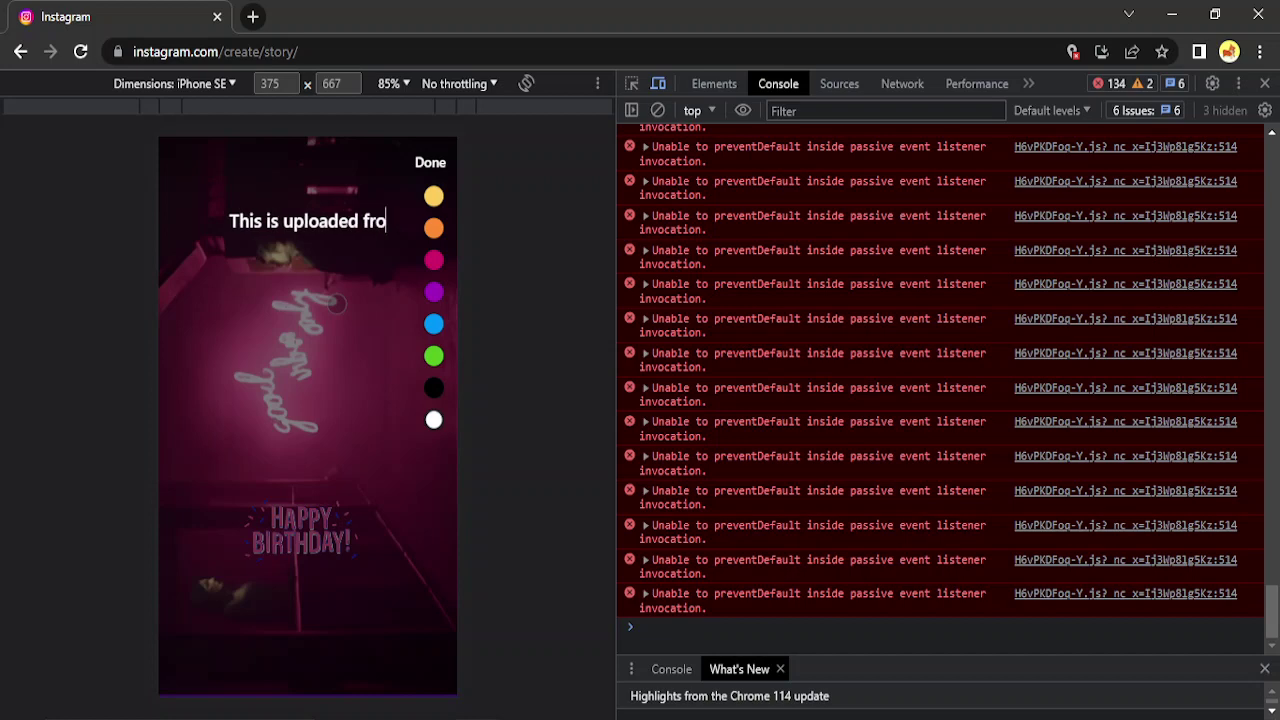
text(m Chrom)
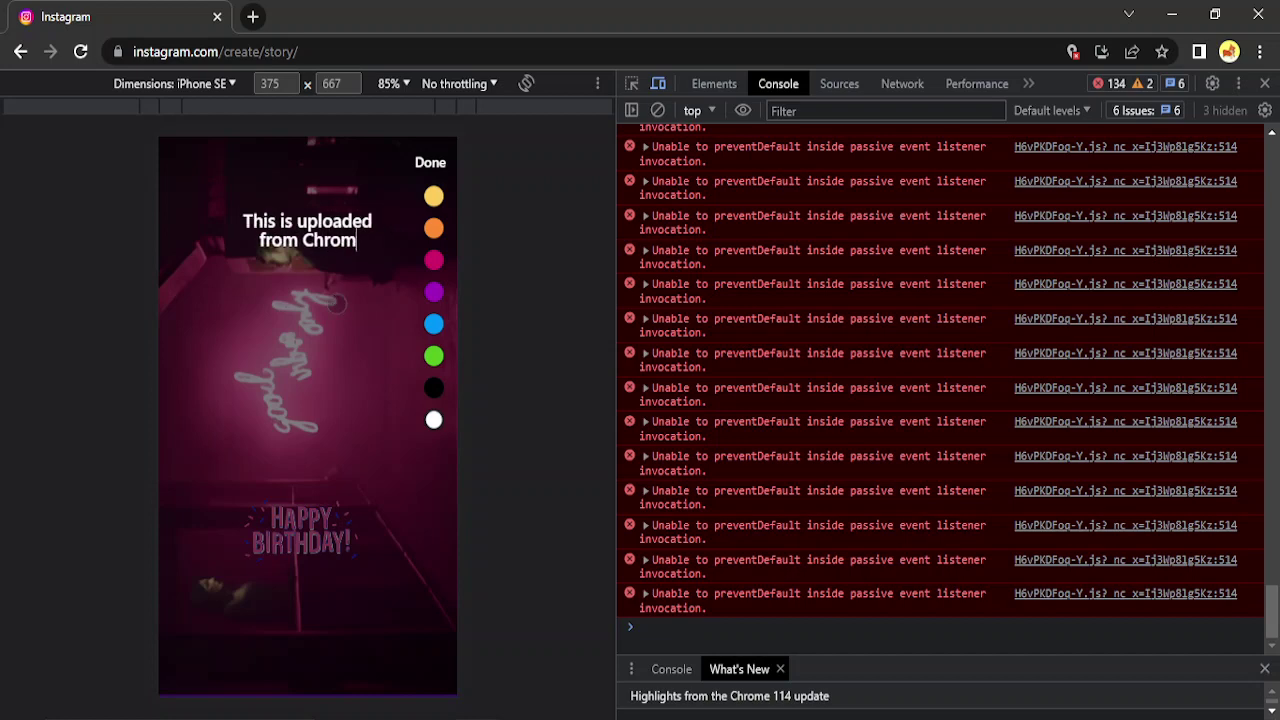
text(e!!)
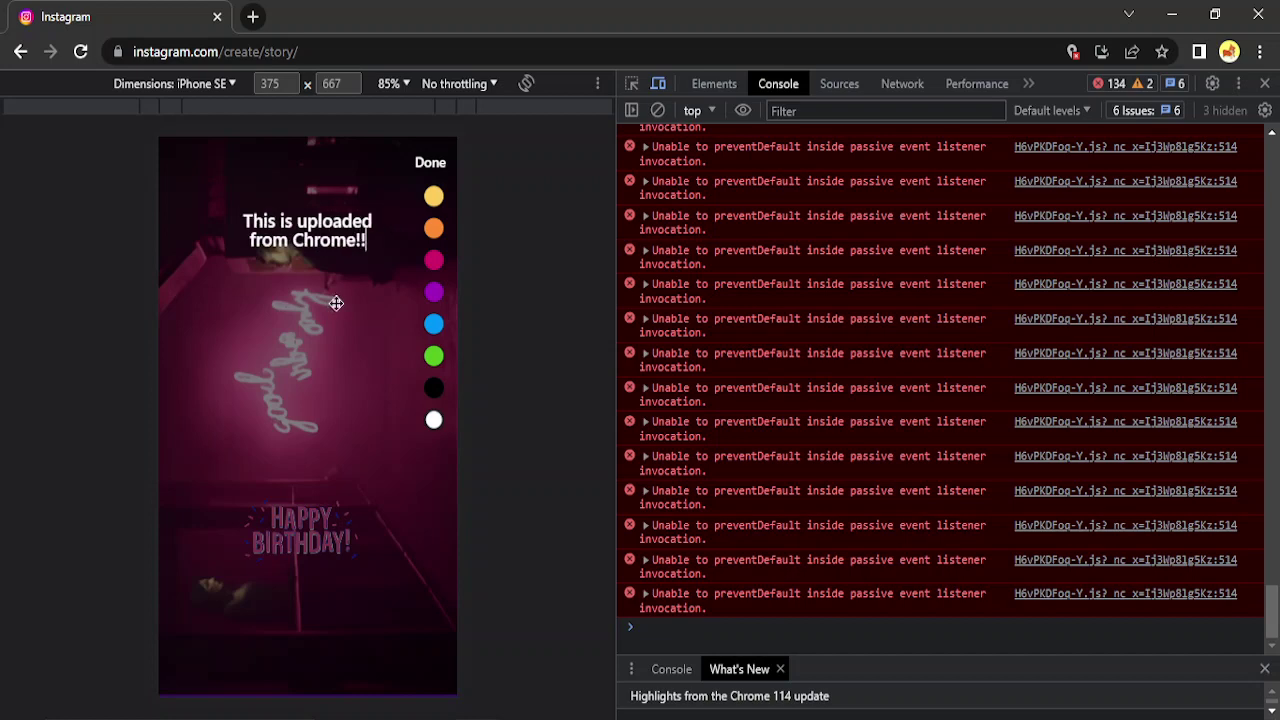
text(!!)
click(443, 211)
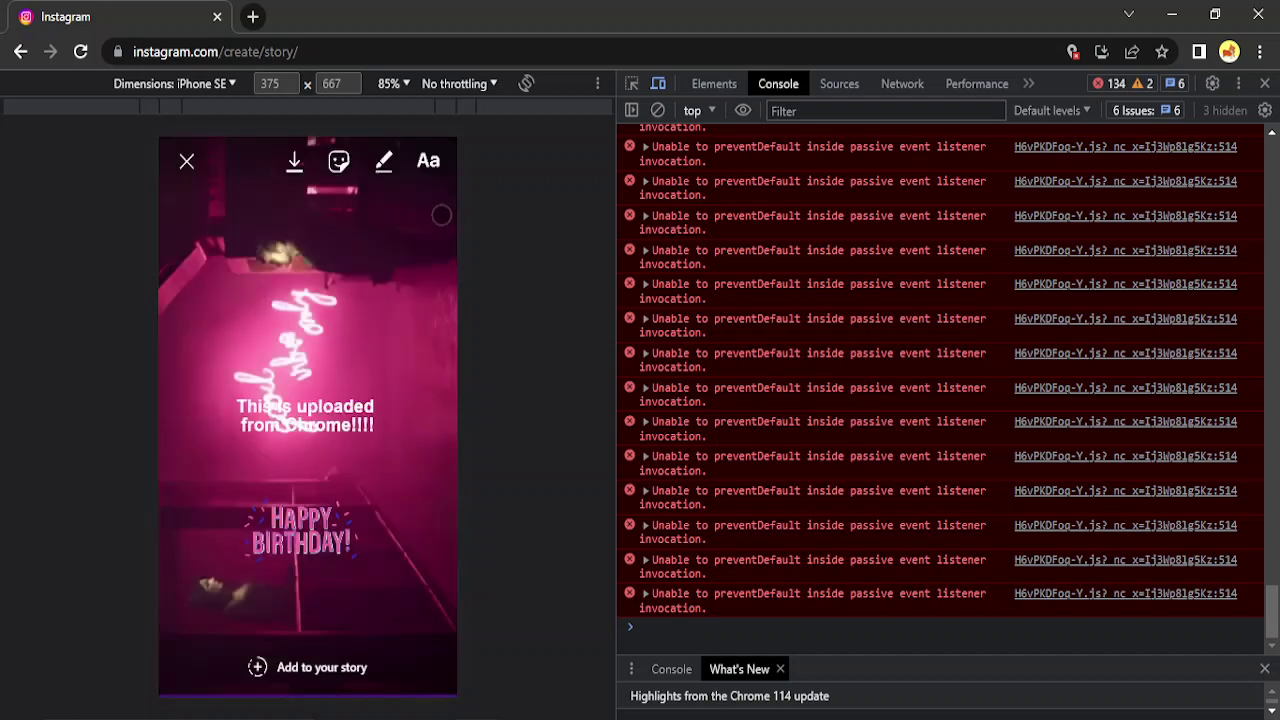
Make the caption green and position it just below the neon sign.
click(367, 417)
click(354, 303)
click(366, 418)
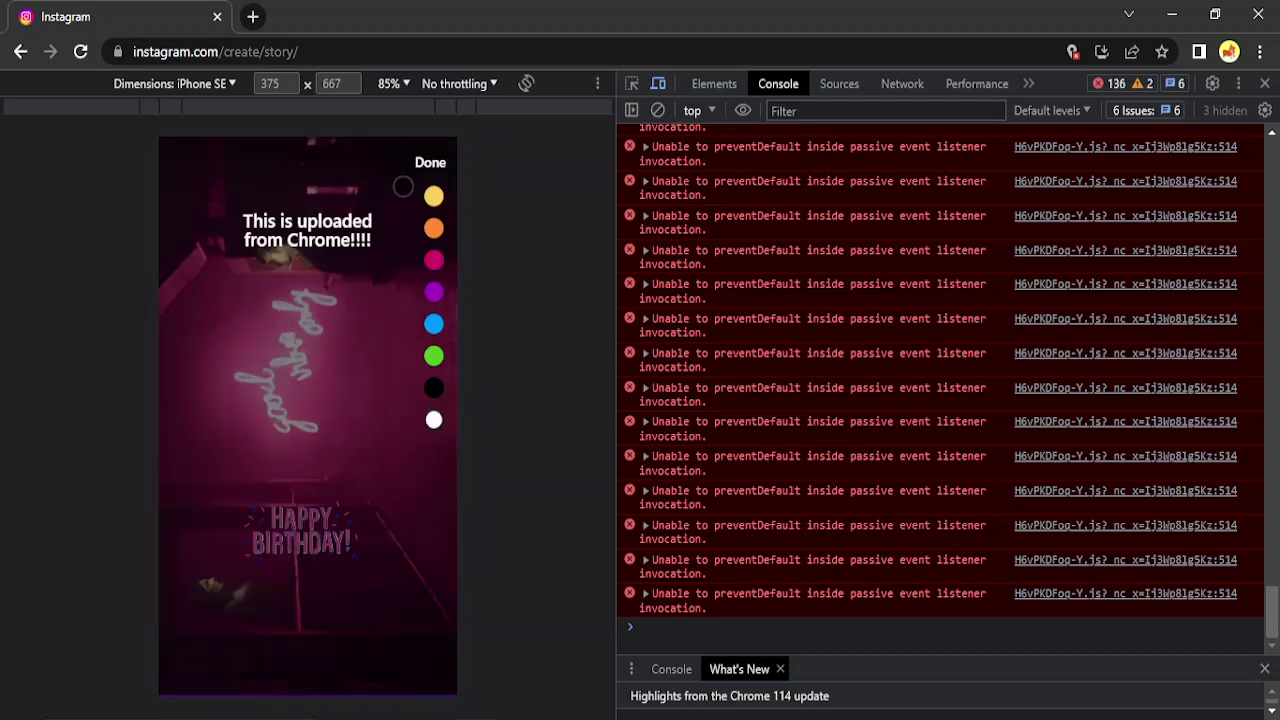
click(433, 196)
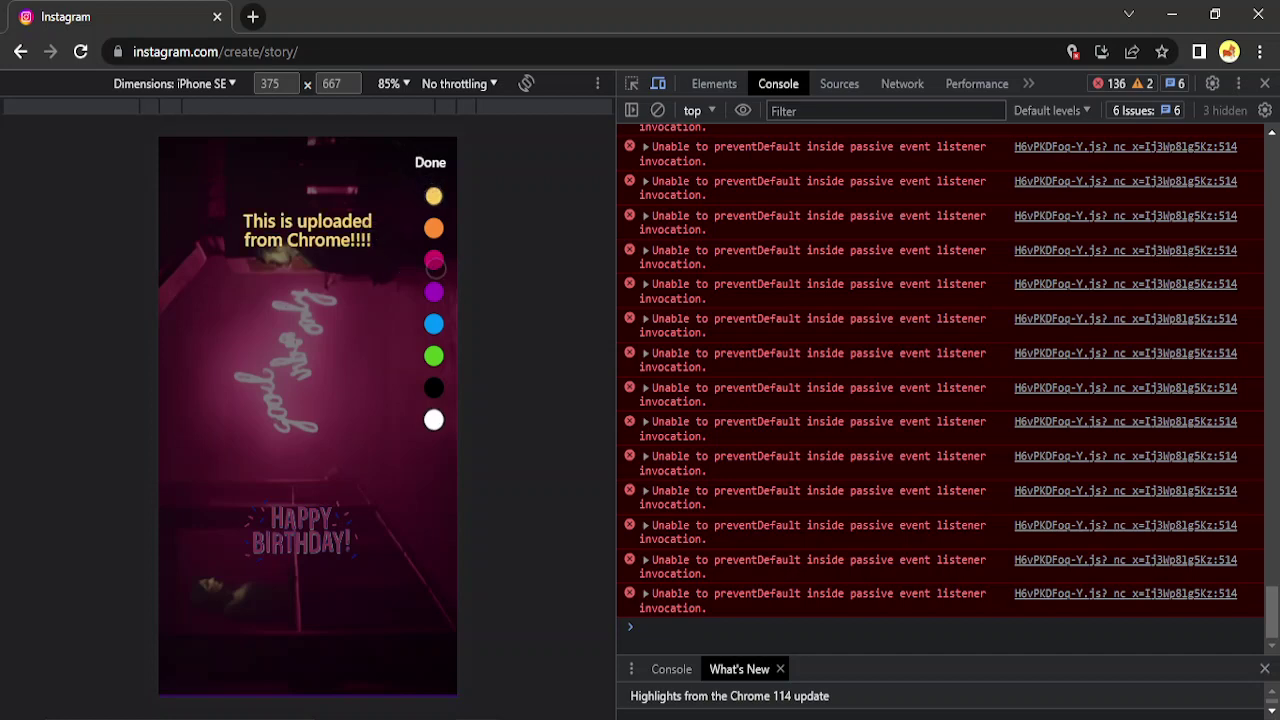
click(440, 291)
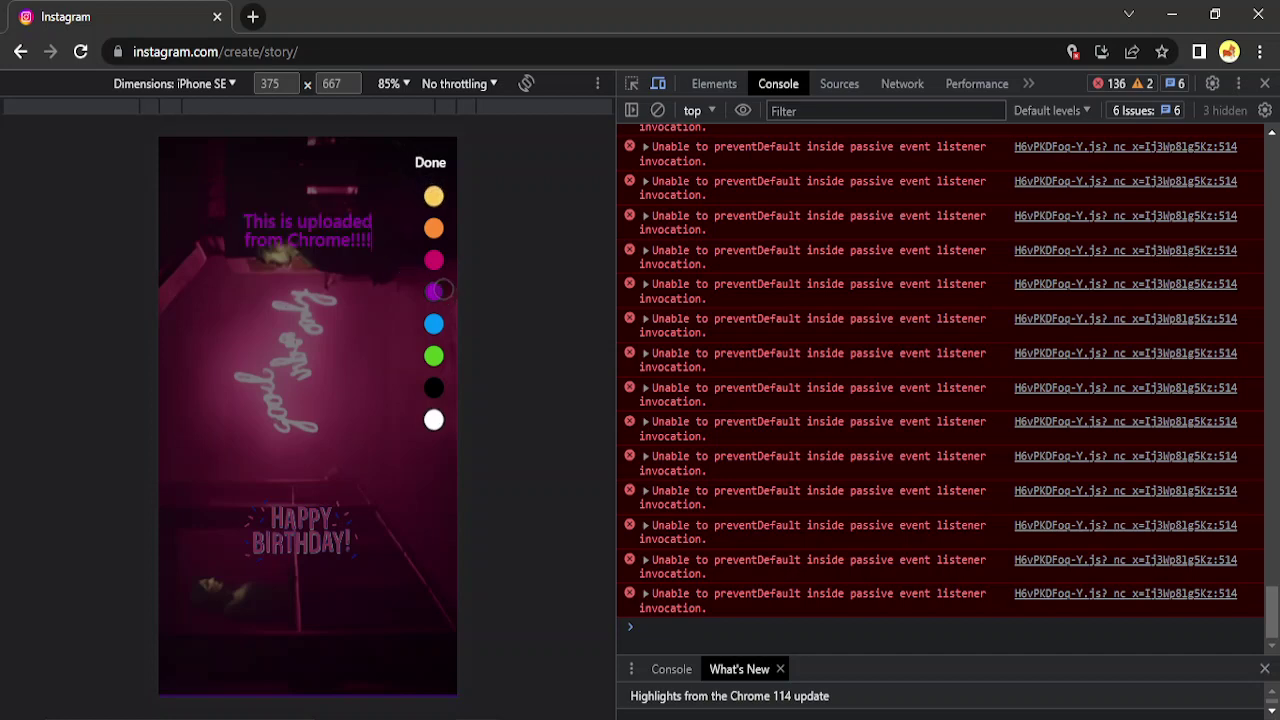
click(434, 356)
click(430, 162)
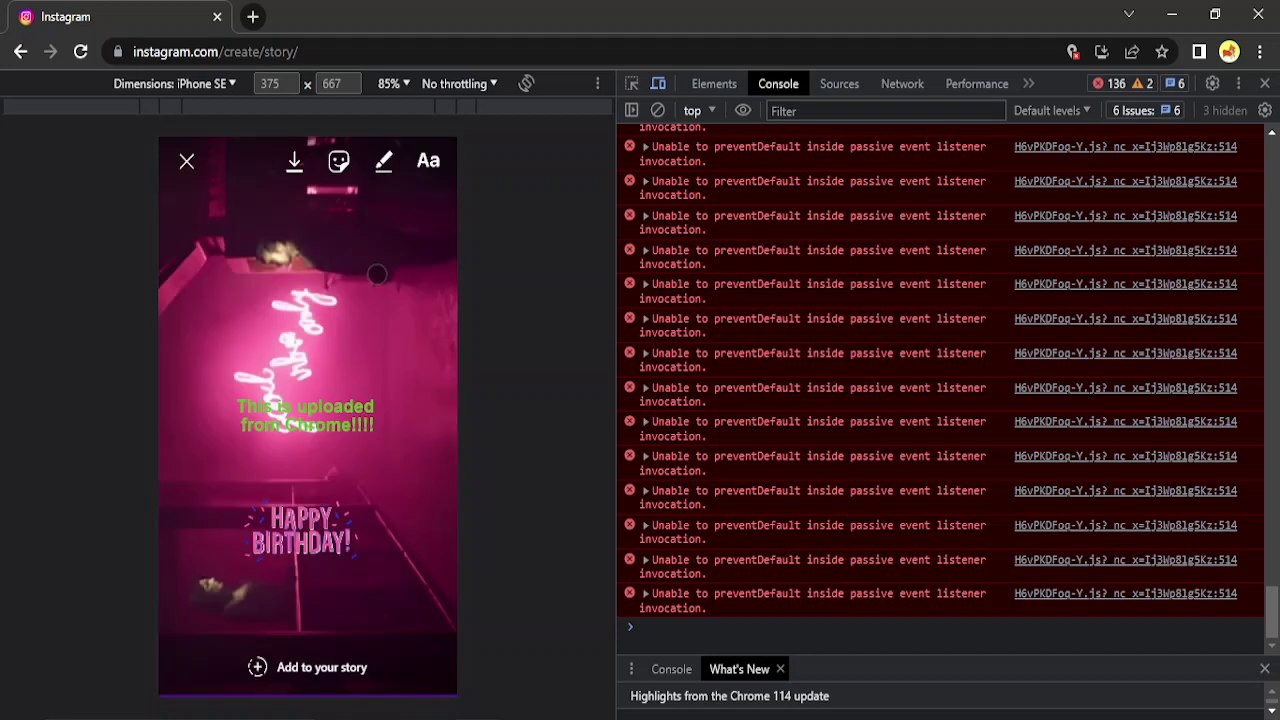
drag(306, 422, 300, 662)
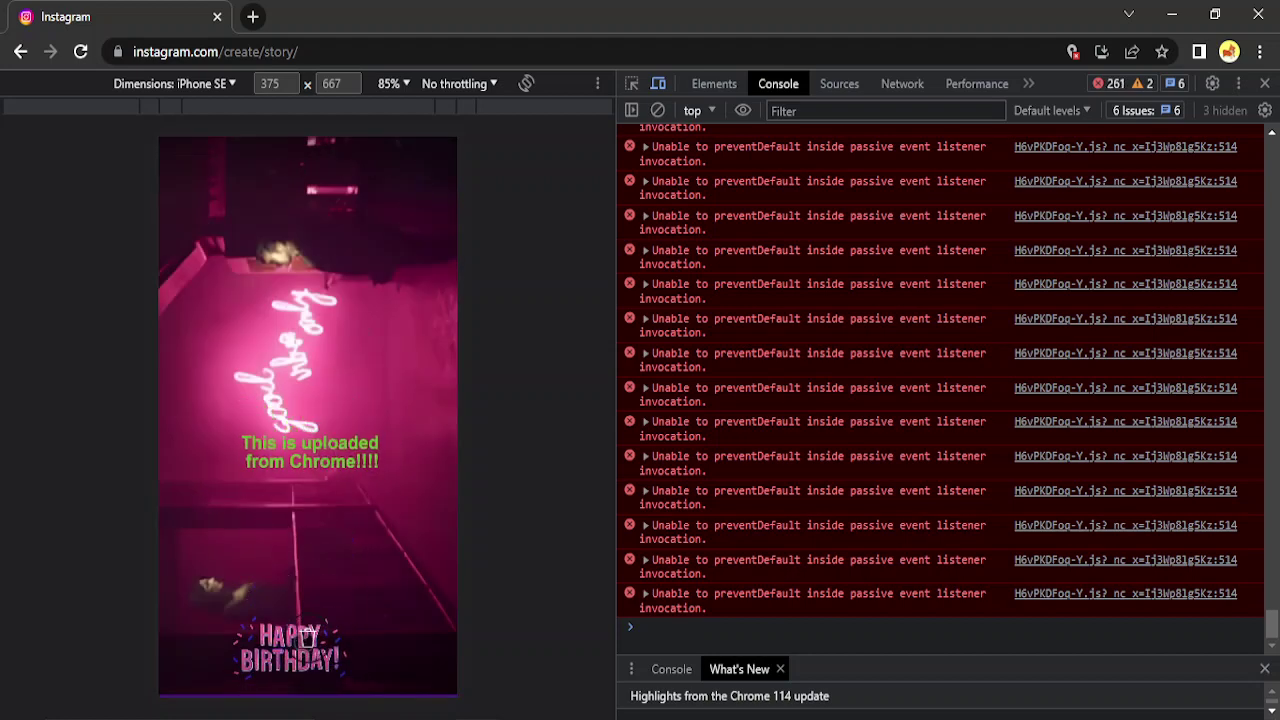
drag(333, 480, 320, 532)
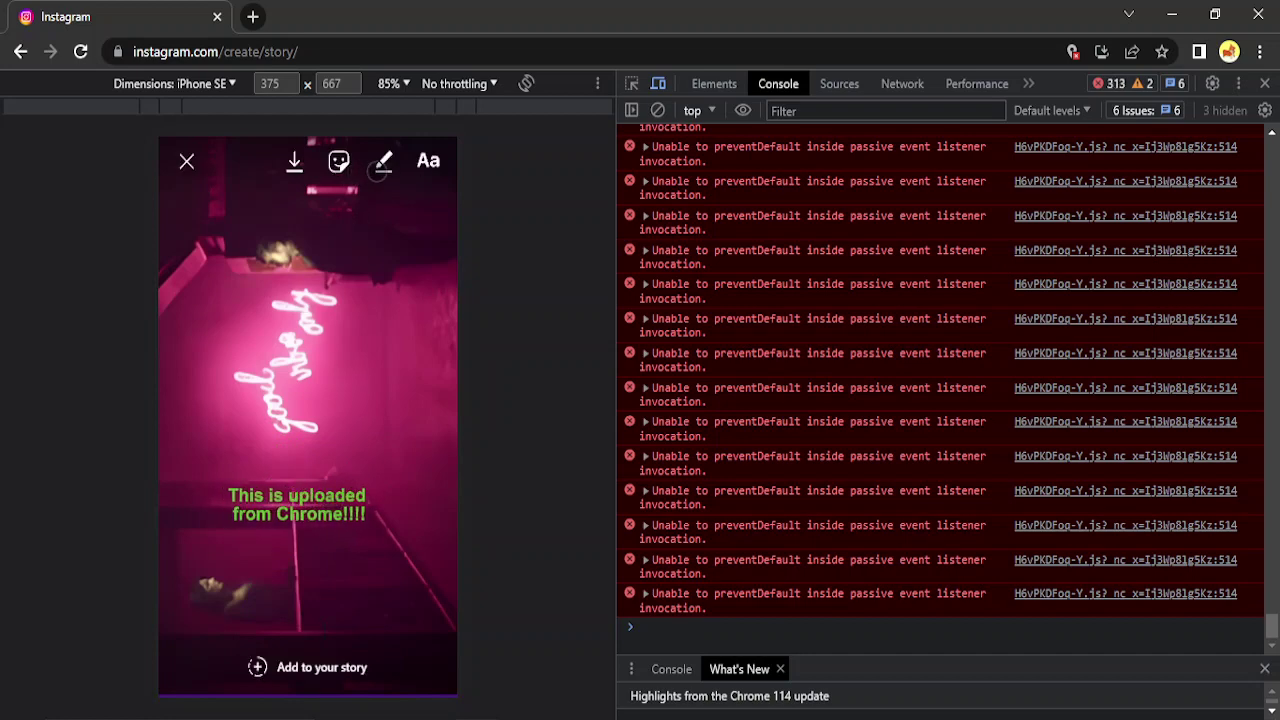
Draw a blue stroke across the neon sign, then undo it and exit drawing.
click(380, 165)
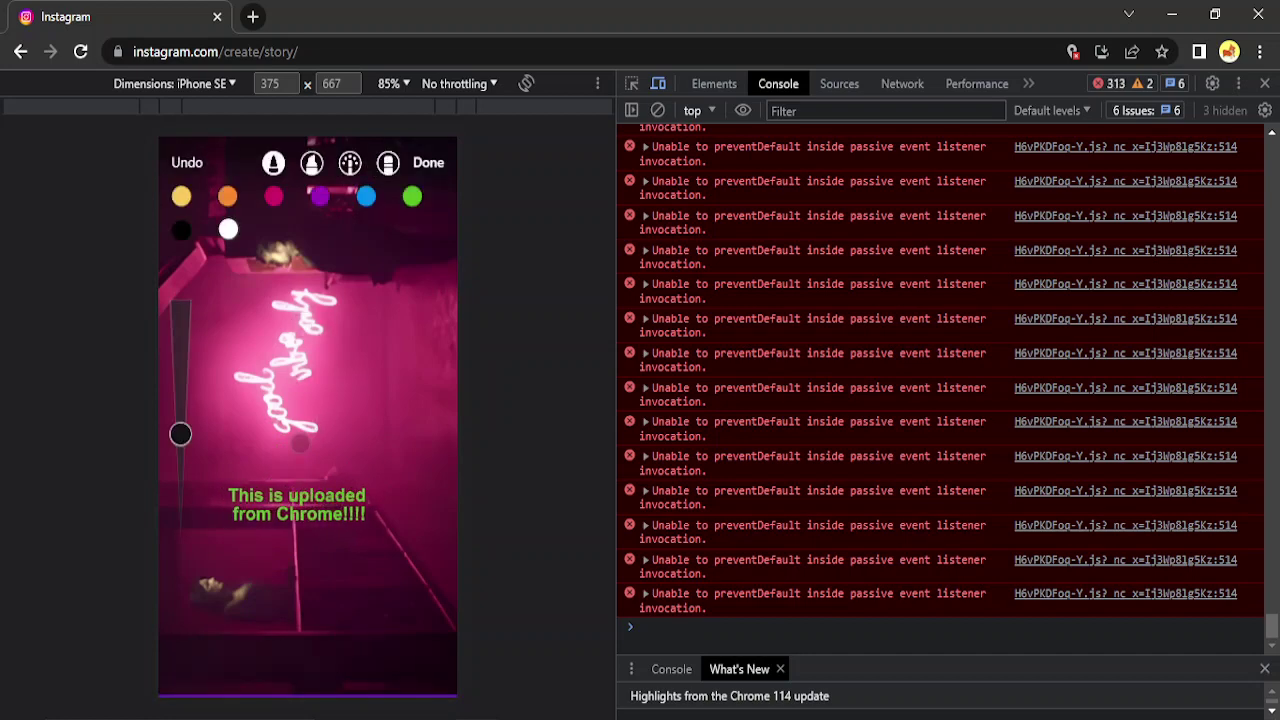
click(367, 197)
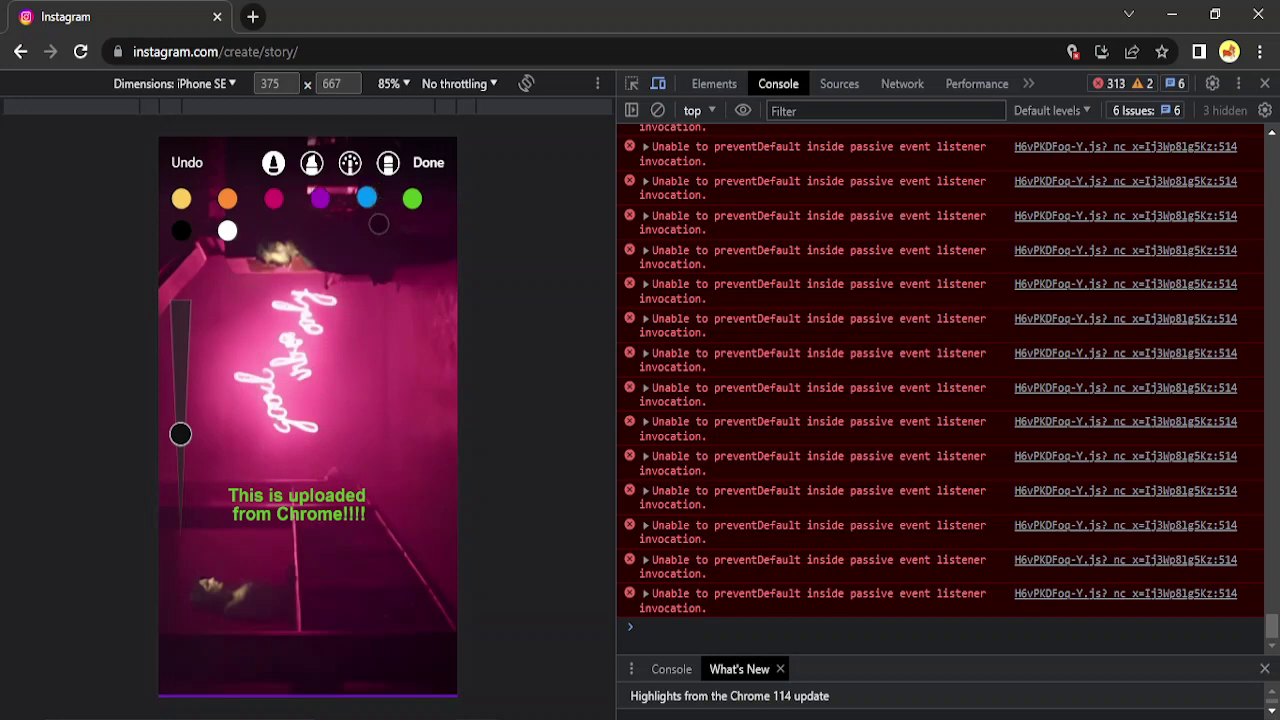
click(363, 353)
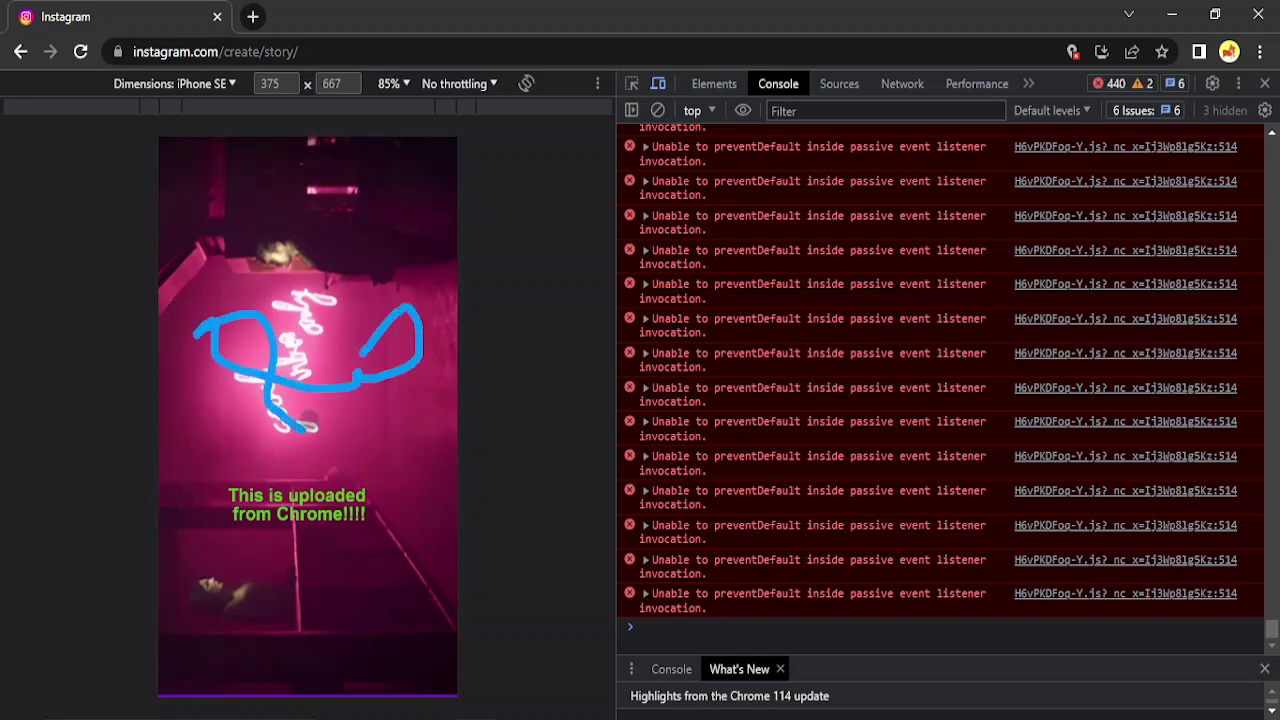
drag(394, 314, 310, 425)
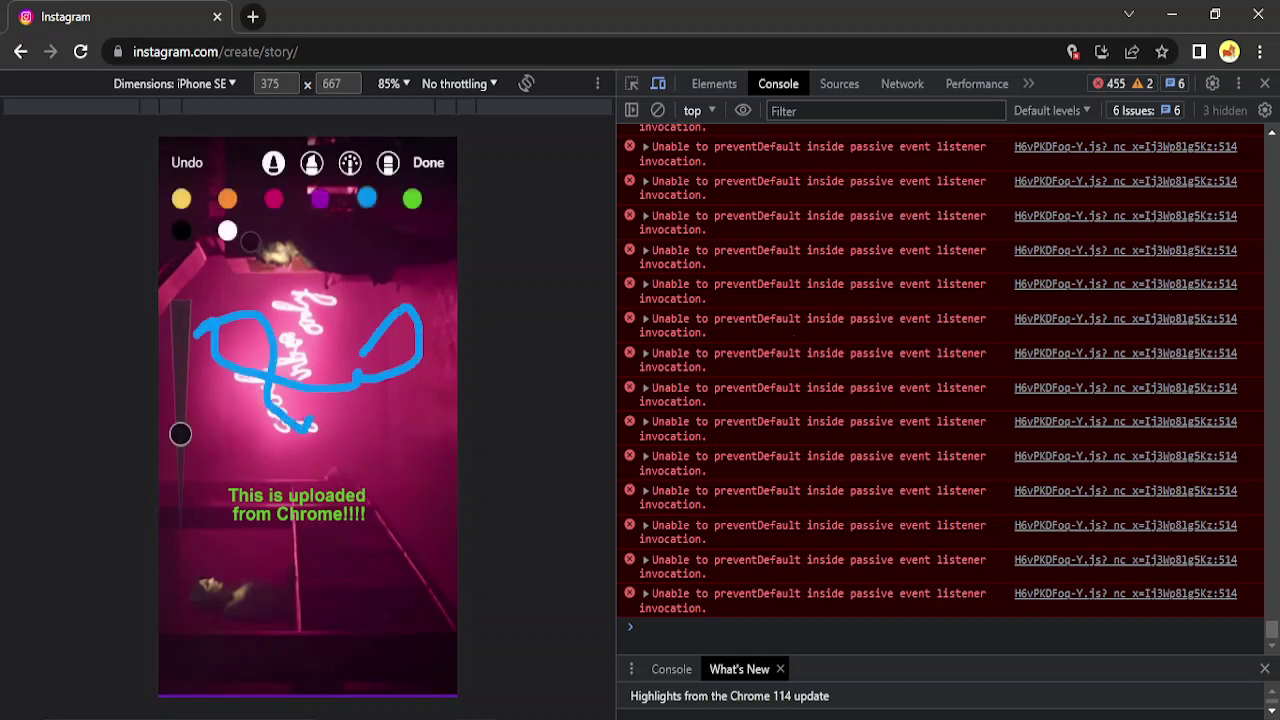
click(168, 164)
click(428, 162)
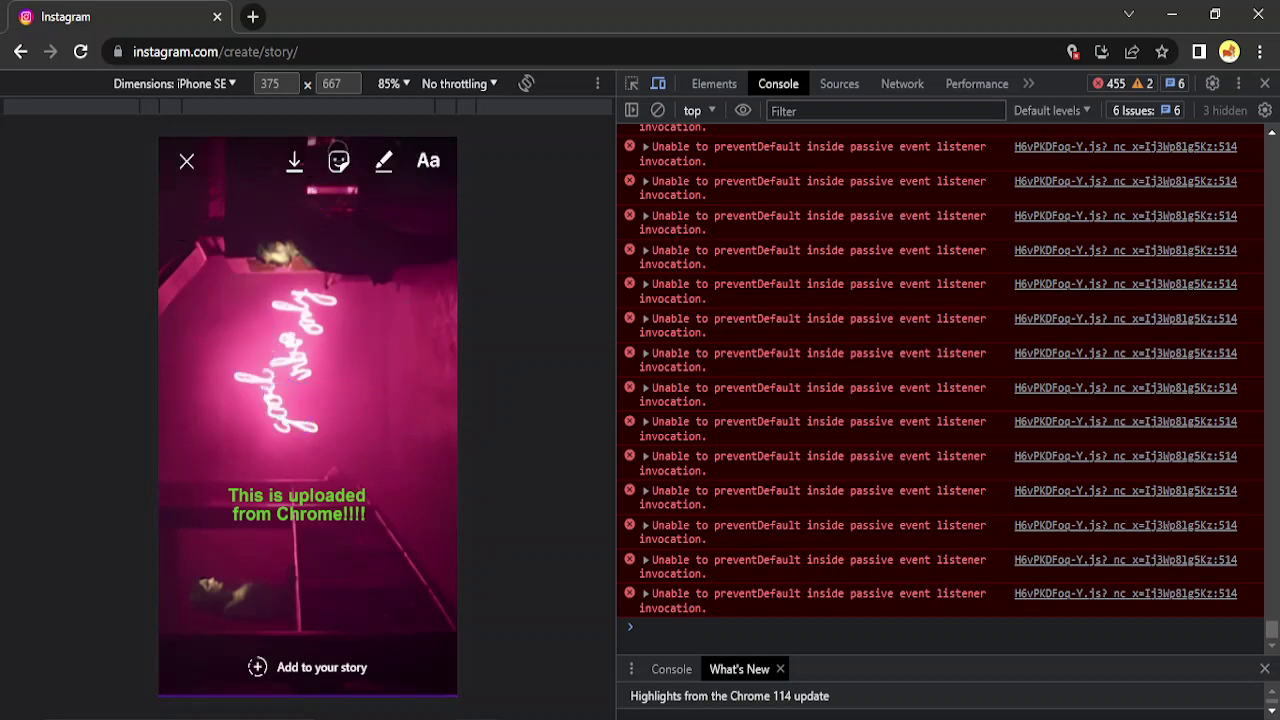
Add a HAPPY BIRTHDAY sticker to the right of the neon sign.
click(340, 155)
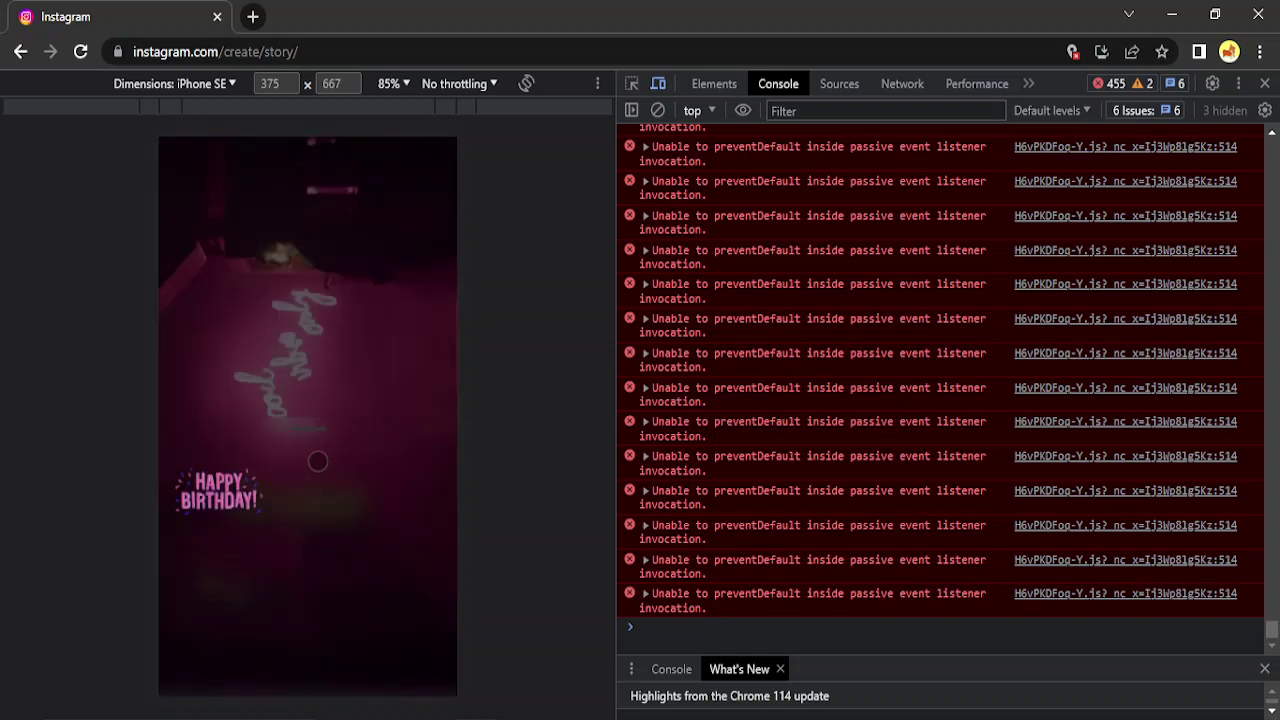
click(226, 491)
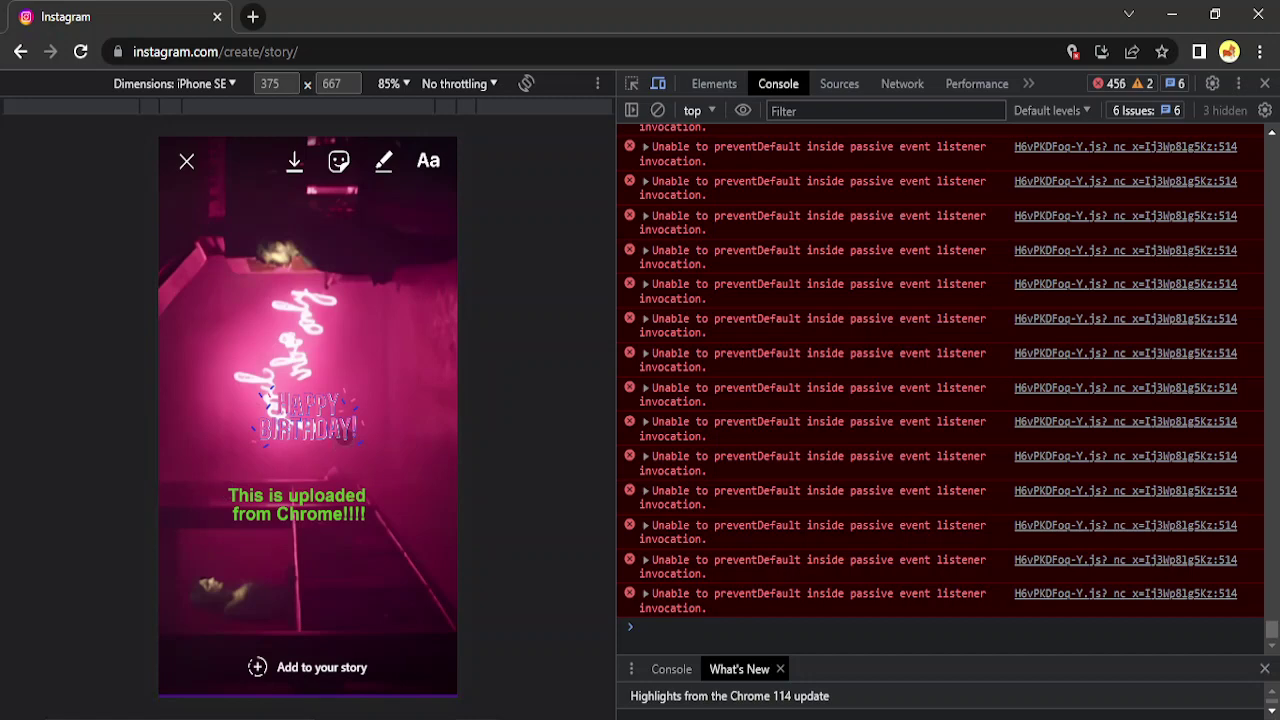
drag(344, 436, 424, 394)
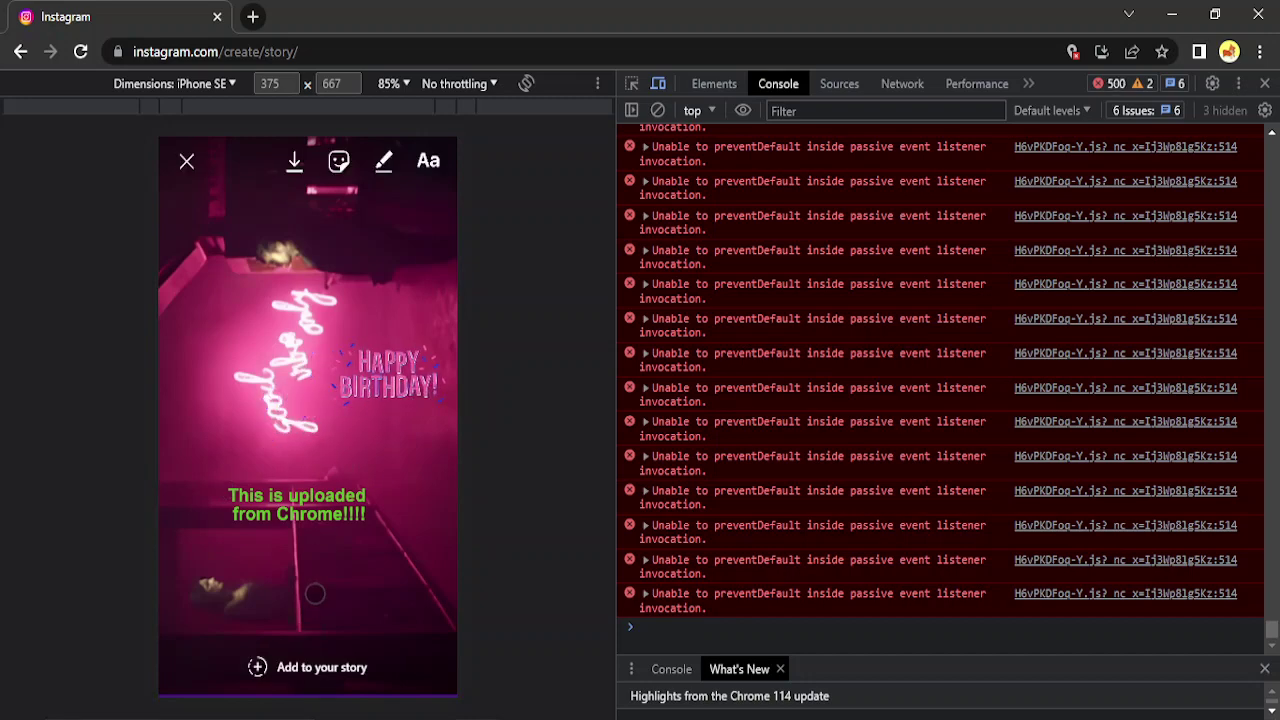
Post the story and play it back from 'Your story' on the home feed.
click(309, 674)
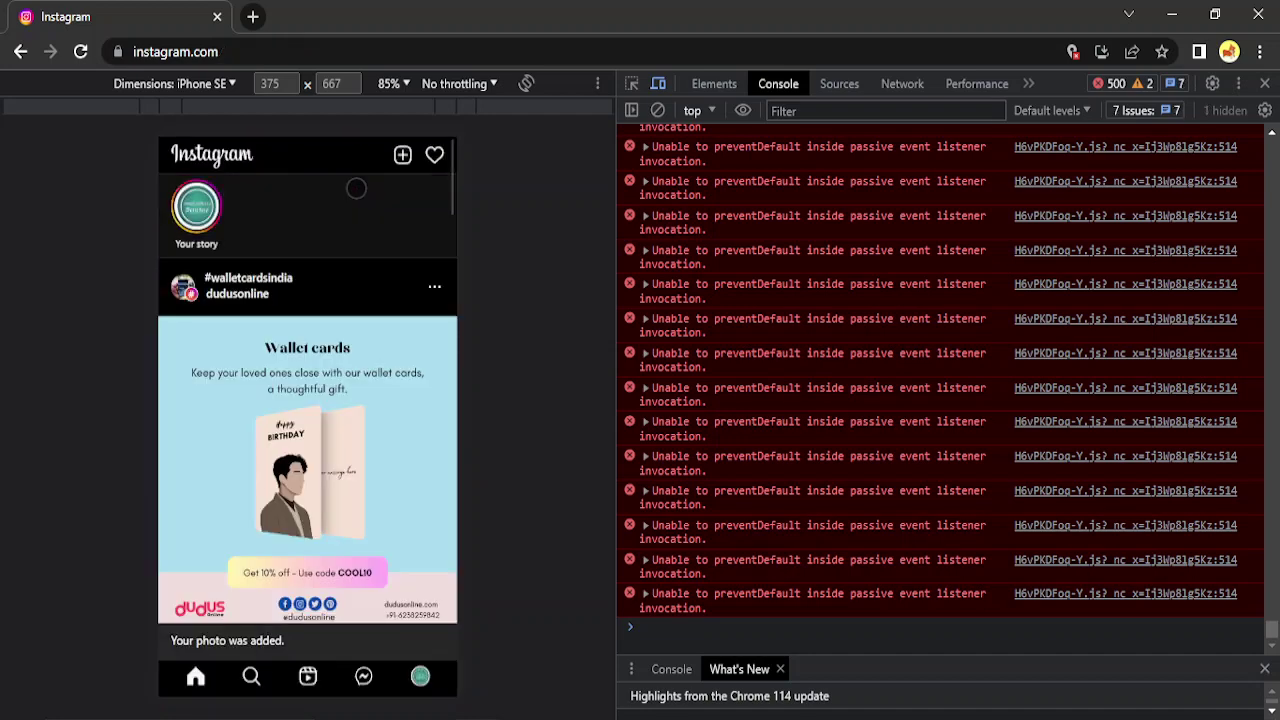
click(196, 208)
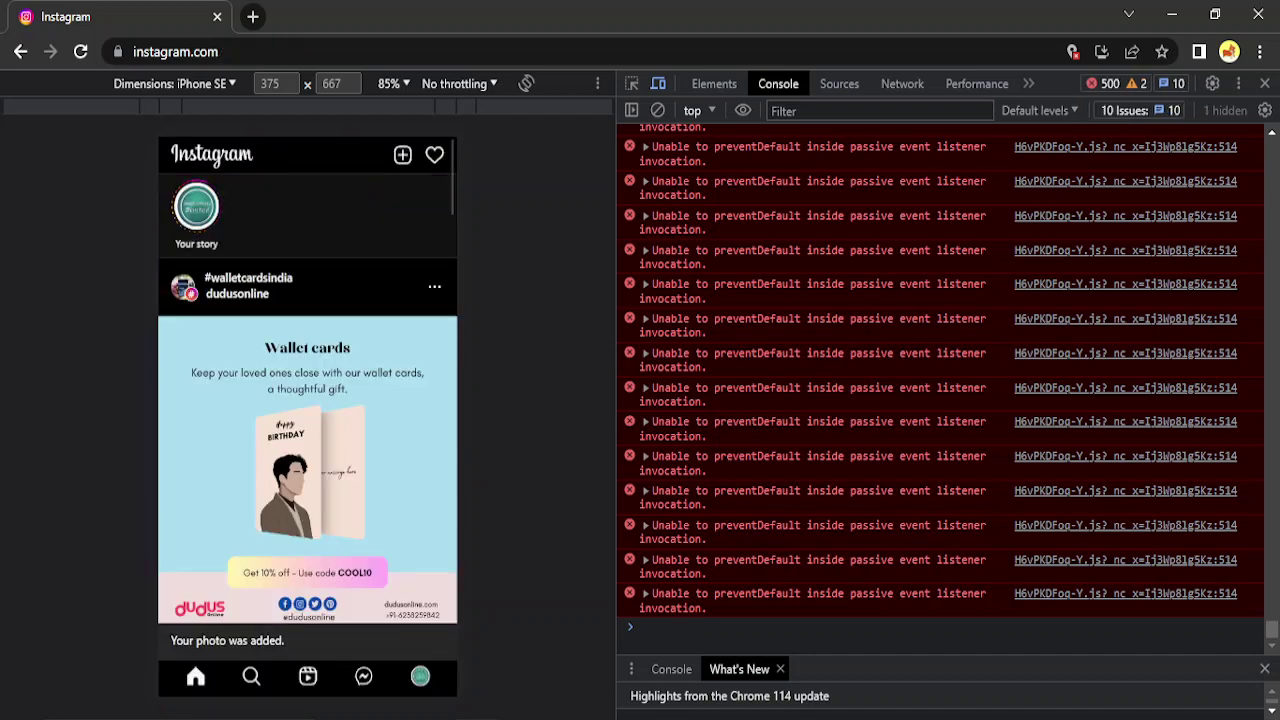